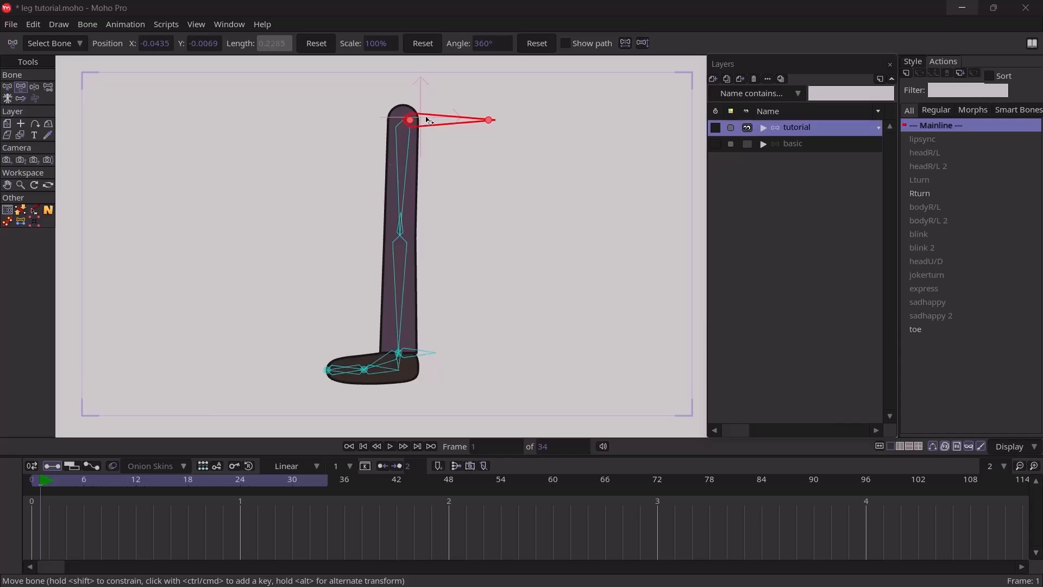
Step: Try moving the hip bone and the foot and toe target bones of the finished leg rig on frame 1, undoing the moves
{"action": "mouse_move", "coordinate": [411, 121]}
{"action": "left_mouse_down"}
{"action": "mouse_move", "coordinate": [412, 197]}
{"action": "mouse_move", "coordinate": [411, 66]}
{"action": "mouse_move", "coordinate": [413, 119]}
{"action": "left_mouse_up"}
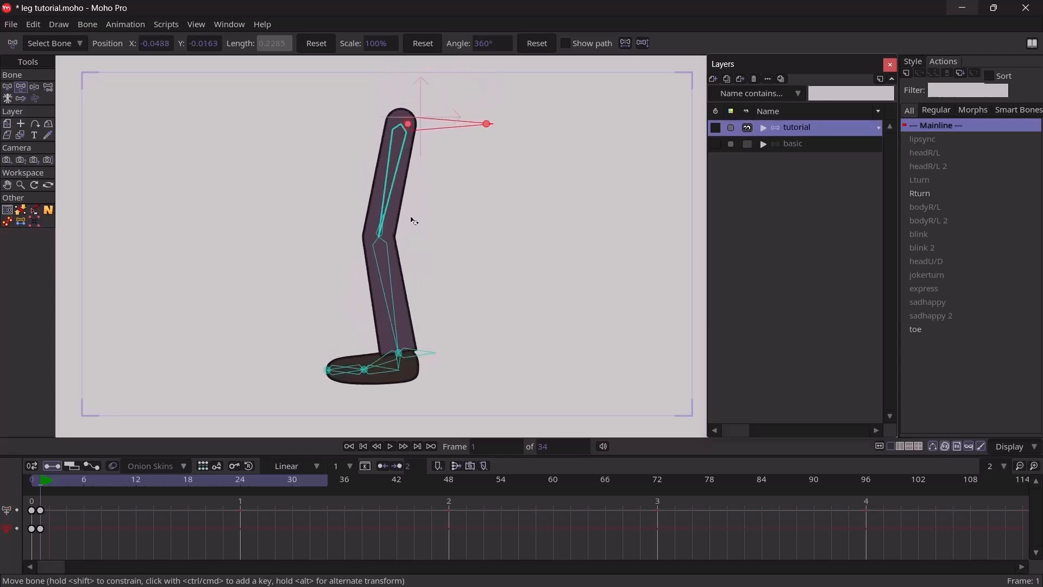
{"action": "key", "text": "ctrl+z"}
{"action": "left_click", "coordinate": [386, 374]}
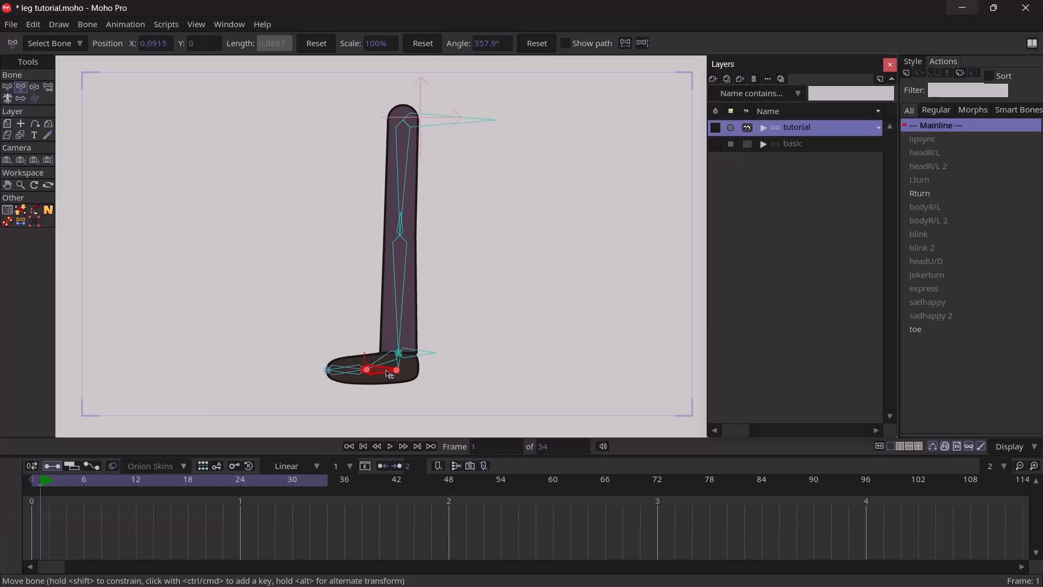
{"action": "left_click", "coordinate": [386, 371]}
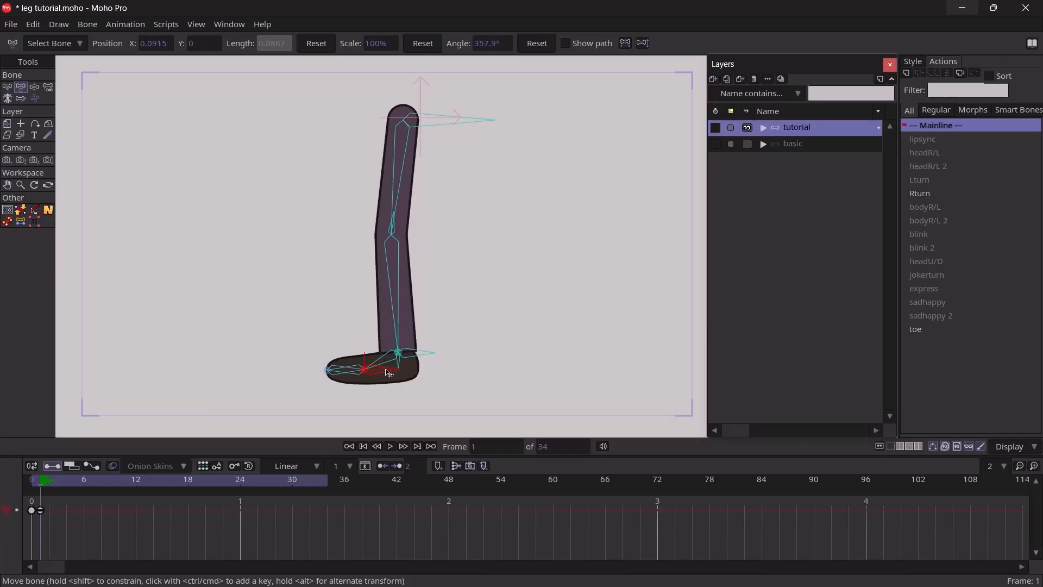
{"action": "mouse_move", "coordinate": [386, 371]}
{"action": "left_mouse_down"}
{"action": "mouse_move", "coordinate": [372, 348]}
{"action": "mouse_move", "coordinate": [386, 373]}
{"action": "left_mouse_up"}
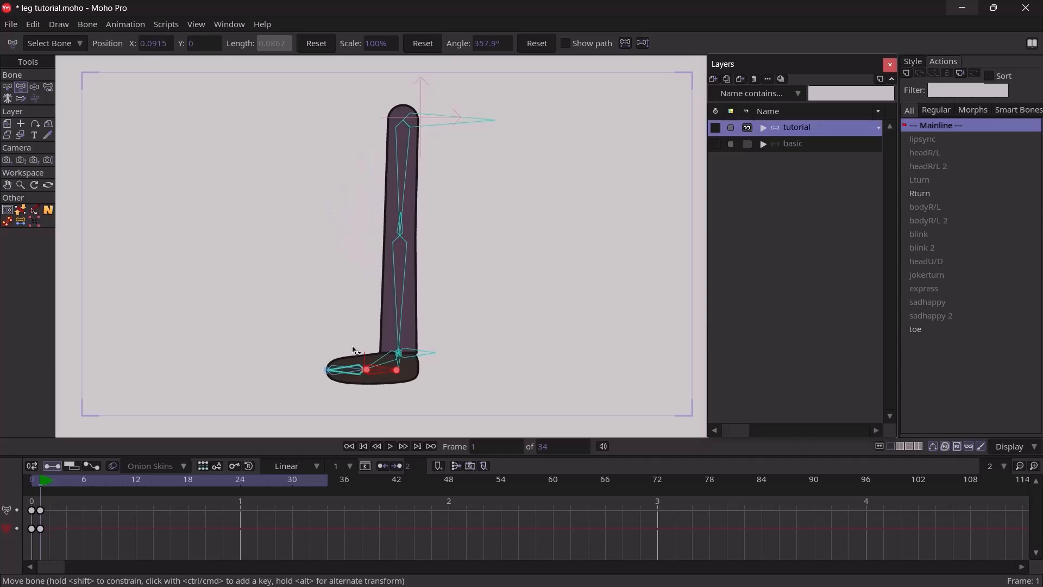
{"action": "left_click_drag", "start_coordinate": [335, 379], "coordinate": [348, 372]}
{"action": "key", "text": "ctrl+z"}
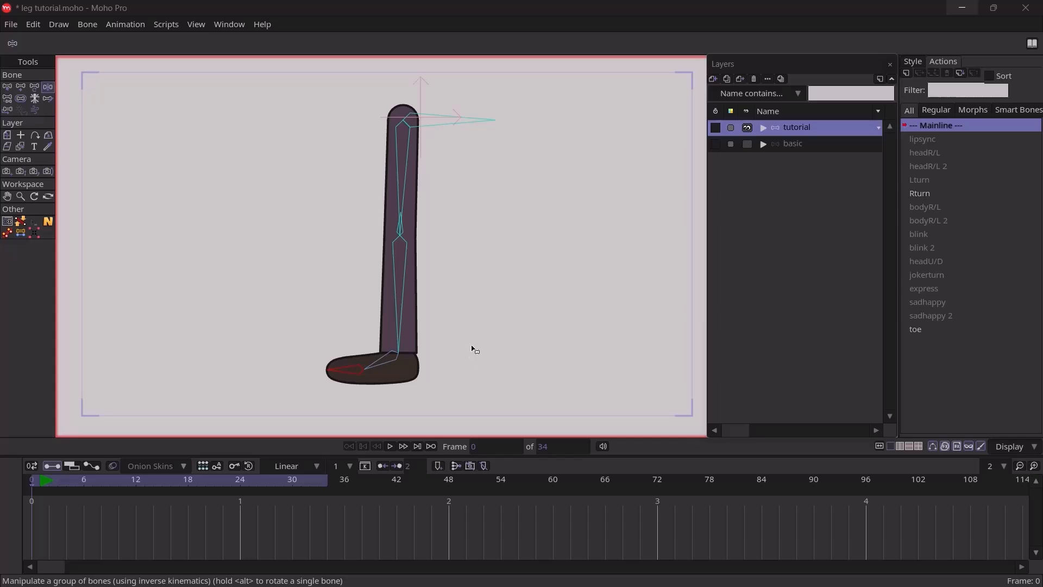
Step: Test the basic leg rig on frame 0 by manipulating the hip, thigh and shin bones, and undo the poses
{"action": "left_click", "coordinate": [462, 122]}
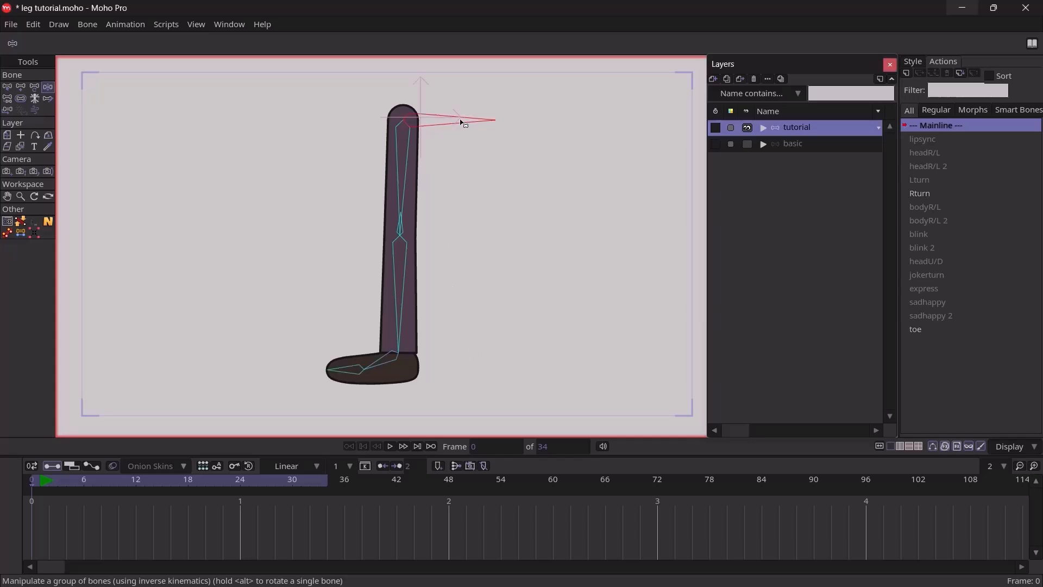
{"action": "left_click", "coordinate": [409, 171]}
{"action": "left_click_drag", "start_coordinate": [404, 263], "coordinate": [409, 344]}
{"action": "mouse_move", "coordinate": [447, 126]}
{"action": "left_mouse_down"}
{"action": "mouse_move", "coordinate": [435, 125]}
{"action": "mouse_move", "coordinate": [438, 137]}
{"action": "mouse_move", "coordinate": [468, 125]}
{"action": "mouse_move", "coordinate": [431, 130]}
{"action": "mouse_move", "coordinate": [480, 105]}
{"action": "mouse_move", "coordinate": [470, 121]}
{"action": "mouse_move", "coordinate": [456, 102]}
{"action": "mouse_move", "coordinate": [451, 124]}
{"action": "mouse_move", "coordinate": [467, 136]}
{"action": "left_mouse_up"}
{"action": "key", "text": "ctrl+z"}
{"action": "key", "text": "ctrl+z"}
{"action": "key", "text": "ctrl+z"}
Step: Add a short unparented bone pointing down from the ankle joint and name it "target"
{"action": "key", "text": "b"}
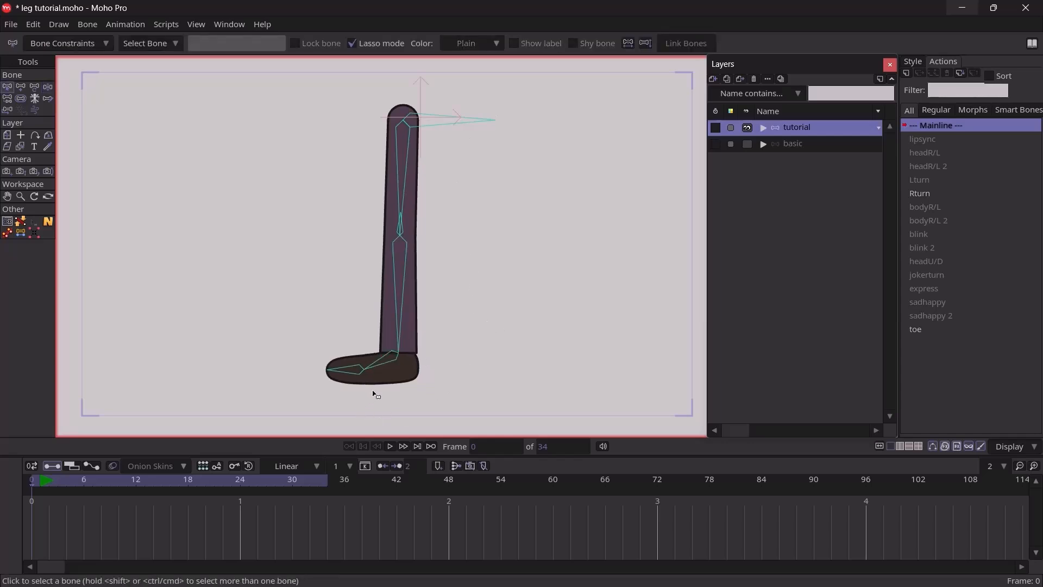
{"action": "key", "text": "a"}
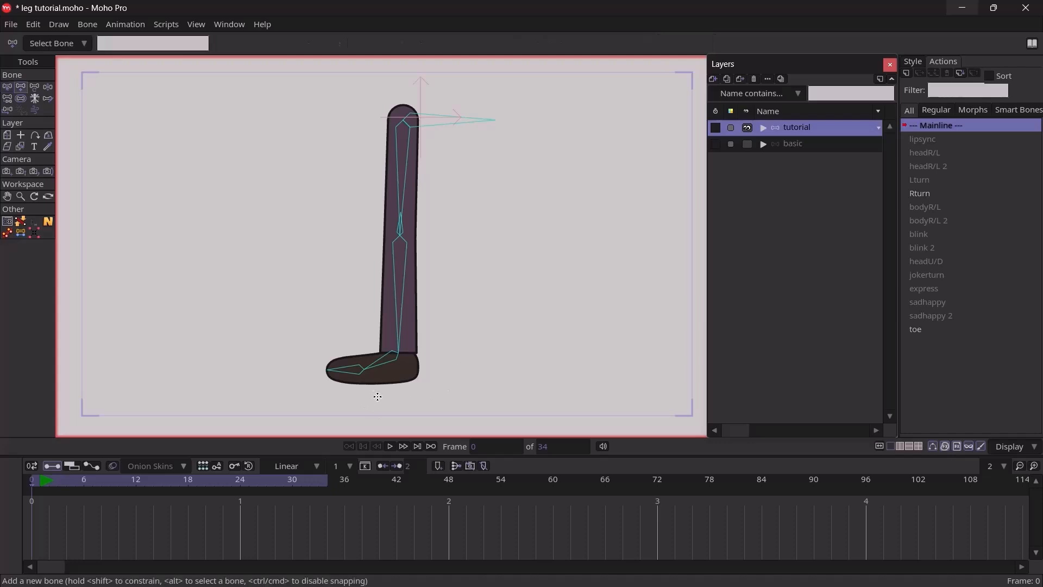
{"action": "left_click", "coordinate": [398, 354]}
{"action": "double_click", "coordinate": [121, 44]}
{"action": "type", "text": "target"}
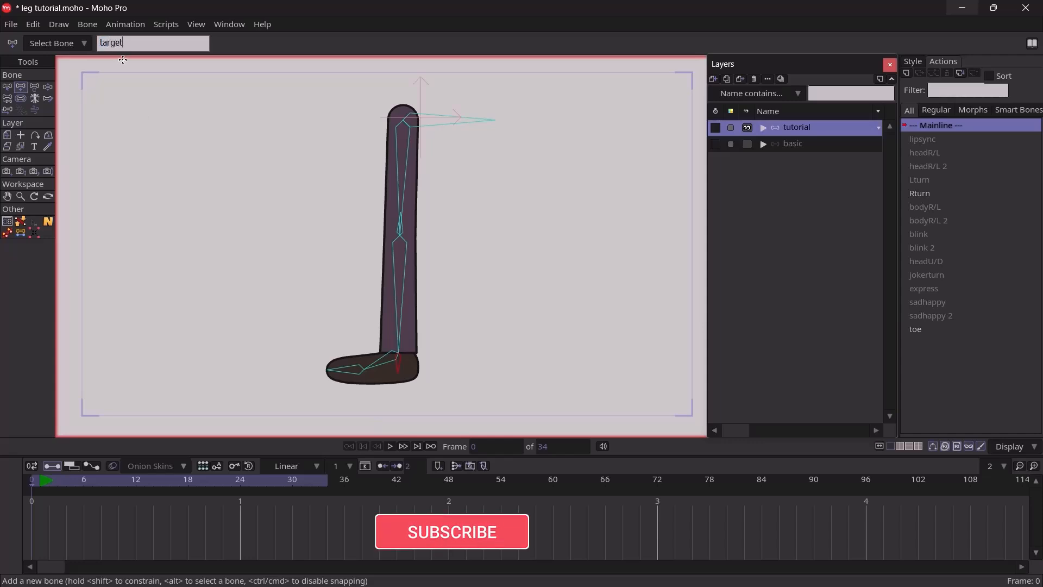
{"action": "key", "text": "Return"}
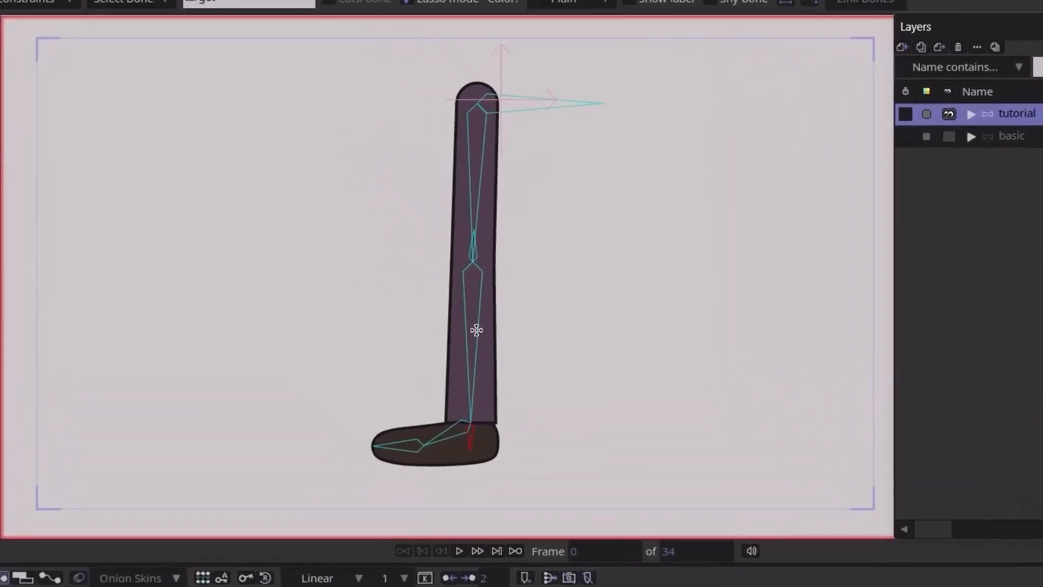
Step: Select the shin bone, assign the target bone as its inverse kinematics target, and clear the bone selection
{"action": "left_click_drag", "start_coordinate": [400, 237], "coordinate": [399, 351]}
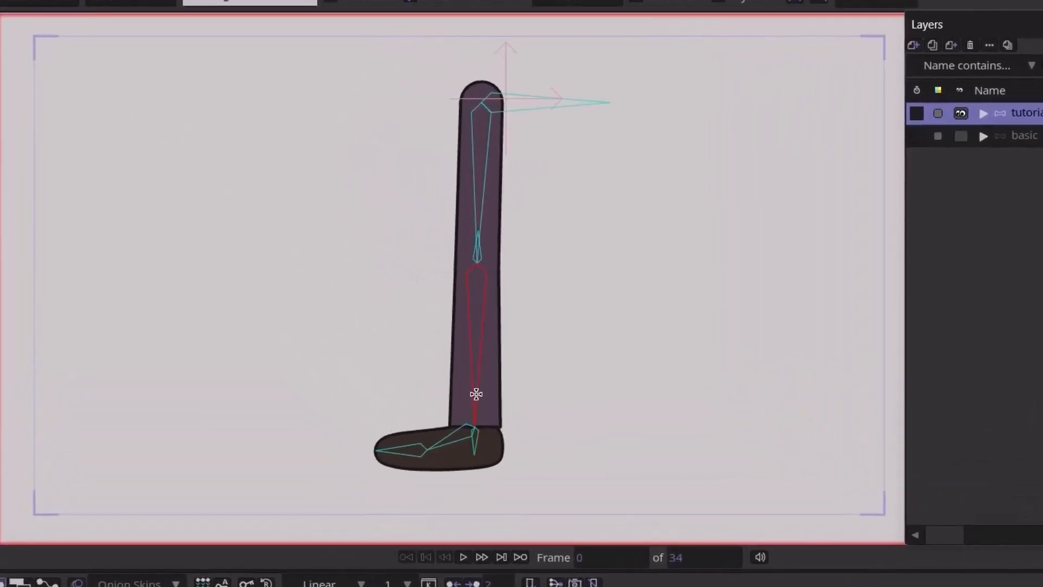
{"action": "key", "text": "p"}
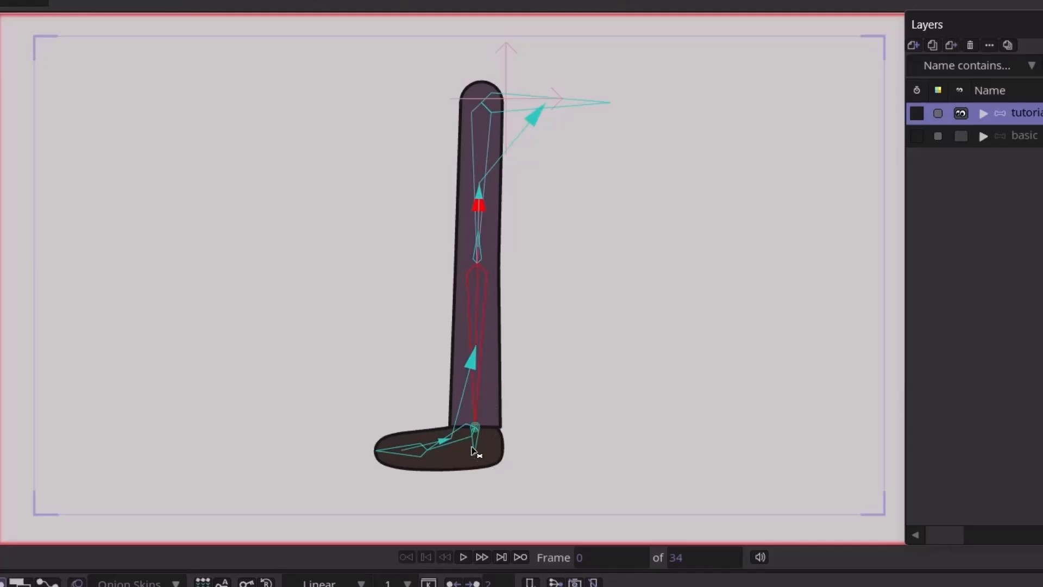
{"action": "key", "text": "b"}
{"action": "left_click", "coordinate": [590, 426]}
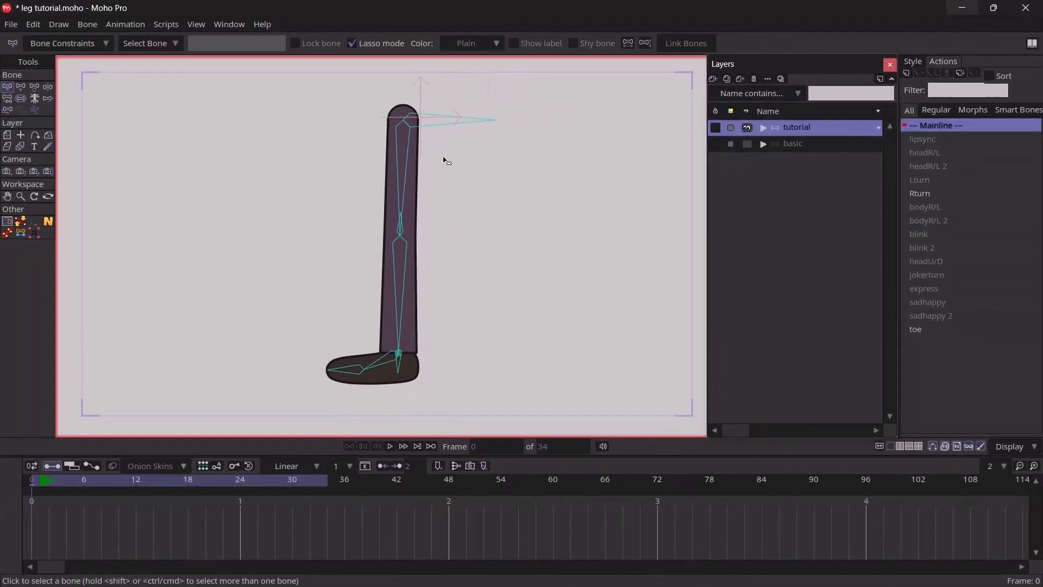
Step: Test the targeted leg by manipulating the hip bone and the foot bone
{"action": "key", "text": "z"}
{"action": "mouse_move", "coordinate": [451, 117]}
{"action": "left_mouse_down"}
{"action": "mouse_move", "coordinate": [450, 197]}
{"action": "mouse_move", "coordinate": [442, 80]}
{"action": "mouse_move", "coordinate": [448, 224]}
{"action": "mouse_move", "coordinate": [457, 187]}
{"action": "mouse_move", "coordinate": [224, 203]}
{"action": "mouse_move", "coordinate": [497, 132]}
{"action": "mouse_move", "coordinate": [495, 188]}
{"action": "mouse_move", "coordinate": [437, 174]}
{"action": "mouse_move", "coordinate": [459, 175]}
{"action": "left_mouse_up"}
{"action": "mouse_move", "coordinate": [379, 365]}
{"action": "left_mouse_down"}
{"action": "mouse_move", "coordinate": [376, 342]}
{"action": "mouse_move", "coordinate": [379, 376]}
{"action": "left_mouse_up"}
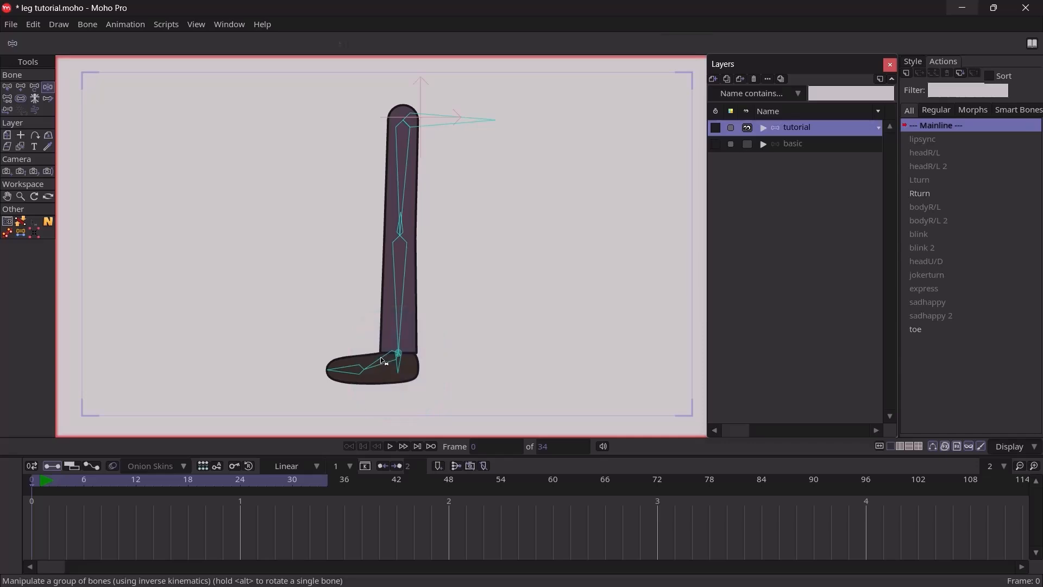
Step: Enable Independent angle in the foot bone's constraints and test how the foot behaves while manipulating the leg
{"action": "key", "text": "z"}
{"action": "left_click", "coordinate": [81, 46]}
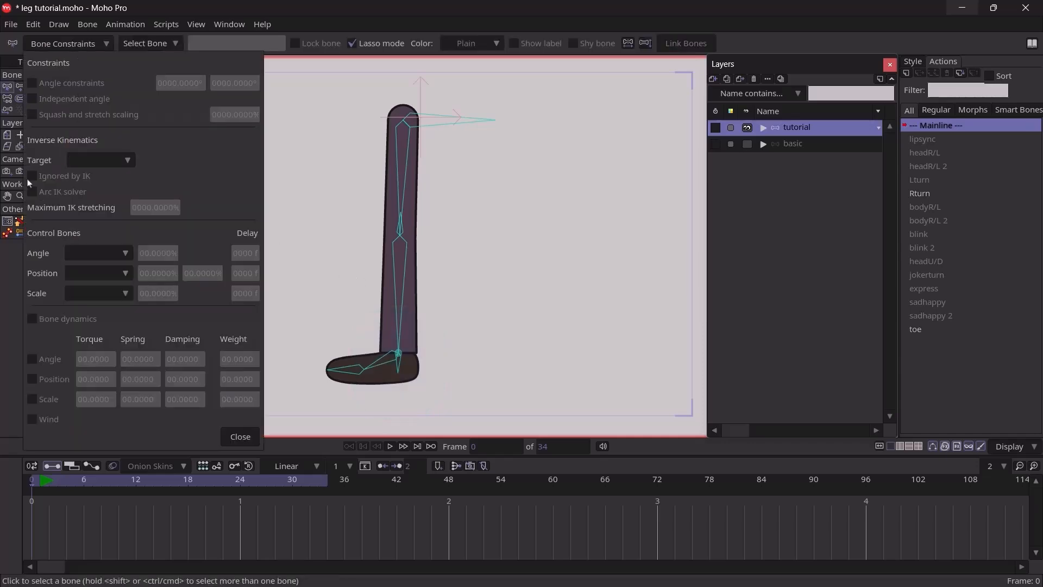
{"action": "left_click", "coordinate": [394, 382]}
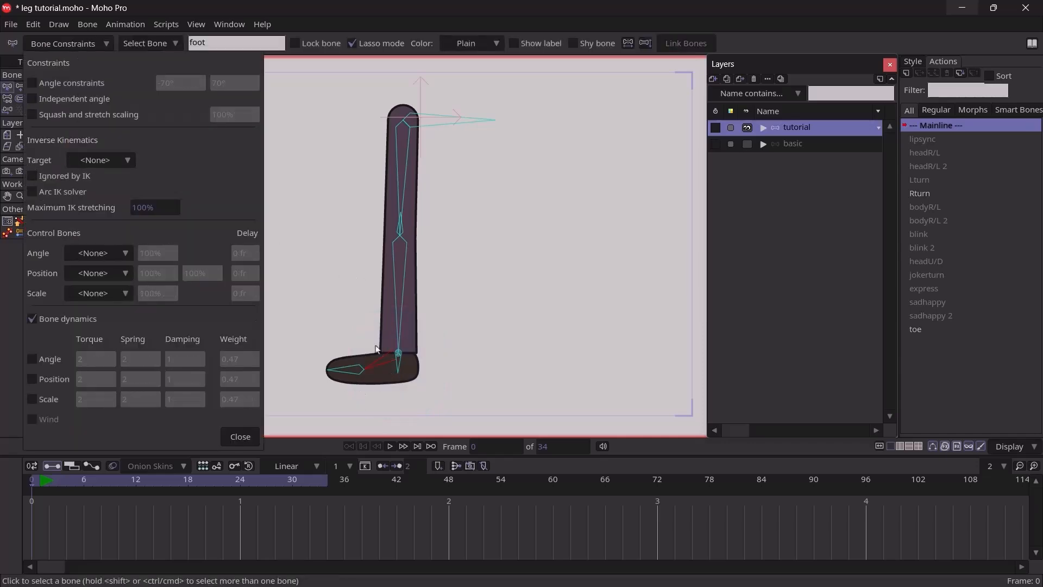
{"action": "left_click", "coordinate": [33, 99]}
{"action": "left_click", "coordinate": [240, 436]}
{"action": "key", "text": "z"}
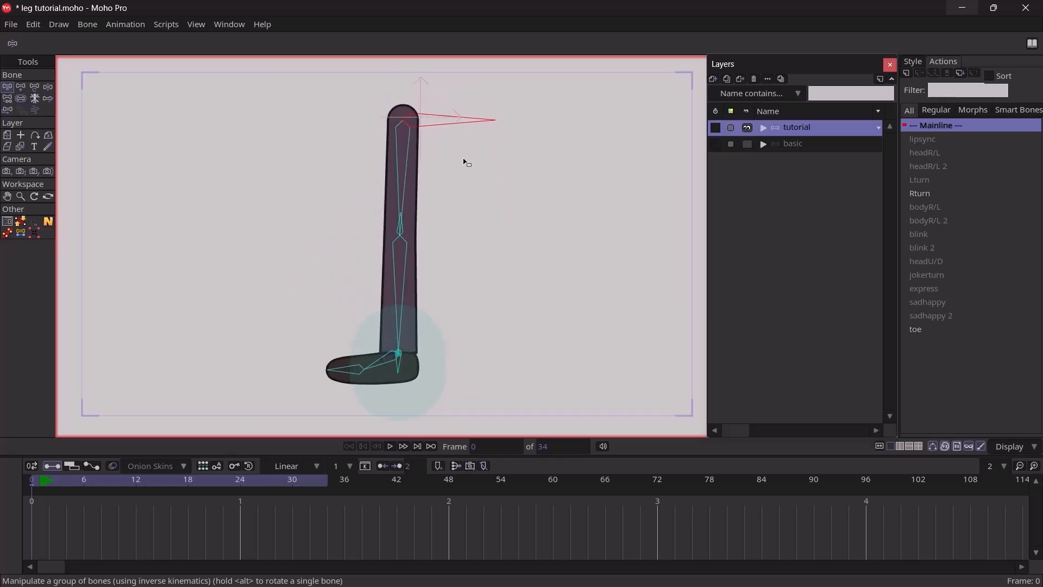
{"action": "left_click", "coordinate": [383, 368]}
Step: Turn off Independent angle in the foot bone's constraints
{"action": "key", "text": "b"}
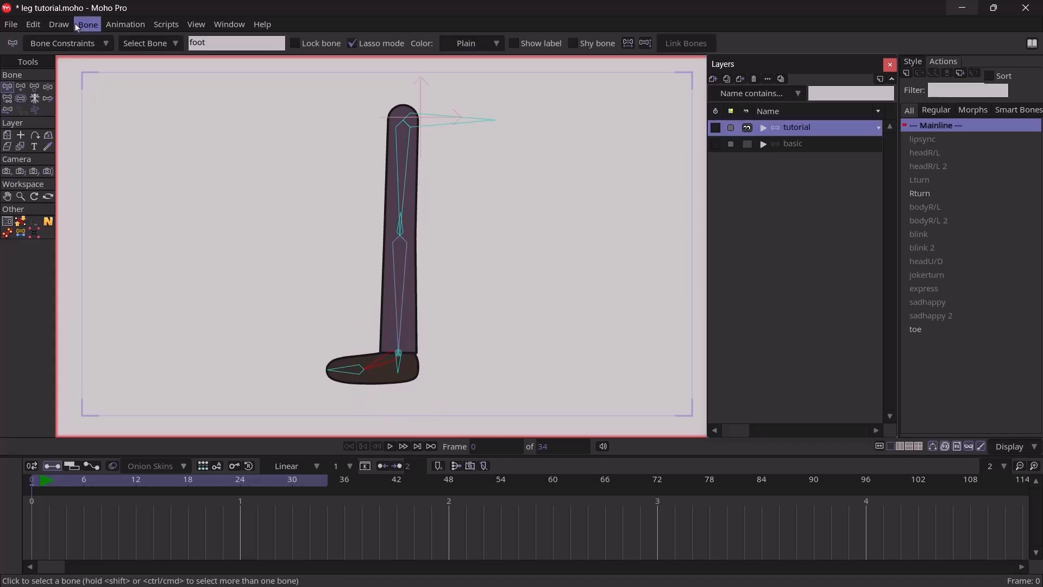
{"action": "left_click", "coordinate": [80, 44]}
{"action": "left_click", "coordinate": [33, 100]}
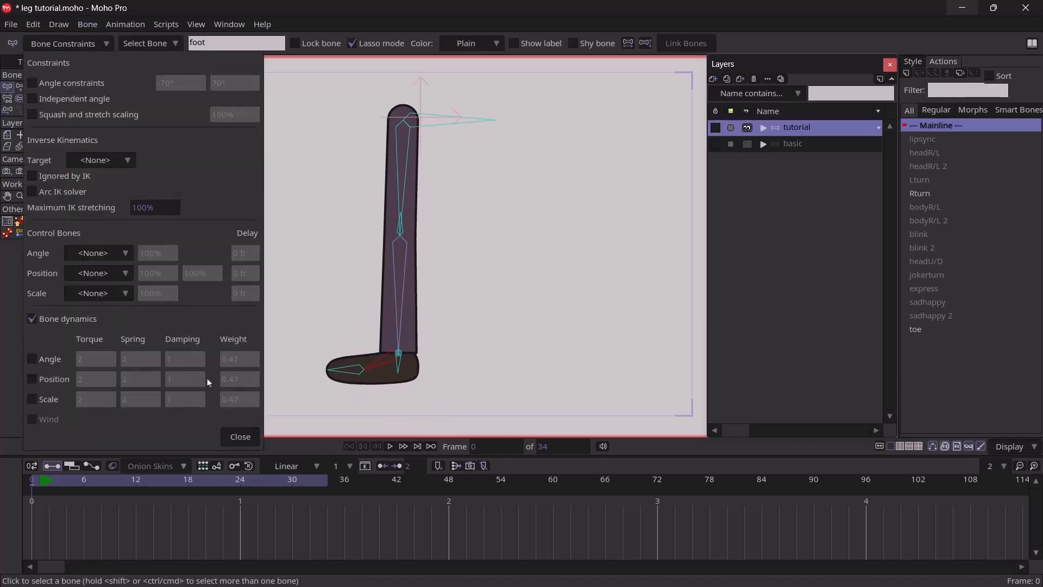
{"action": "left_click", "coordinate": [241, 436]}
Step: Add a bone pointing backward from the ankle joint past the back of the leg and name it "heel"
{"action": "scroll", "coordinate": [415, 326], "scroll_direction": "down", "scroll_amount": 2}
{"action": "scroll", "coordinate": [415, 289], "scroll_direction": "up", "scroll_amount": 2}
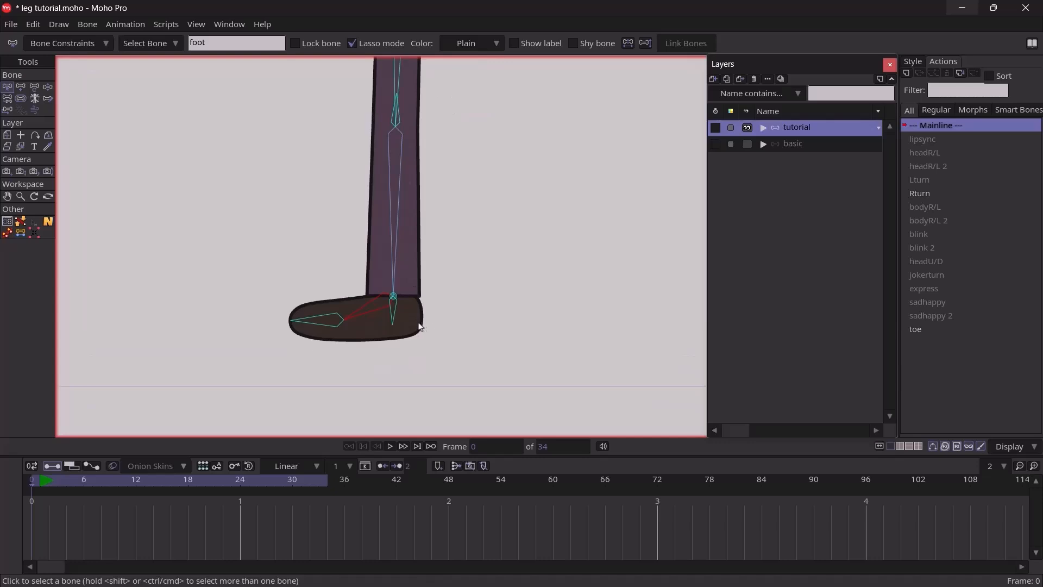
{"action": "left_click", "coordinate": [468, 293]}
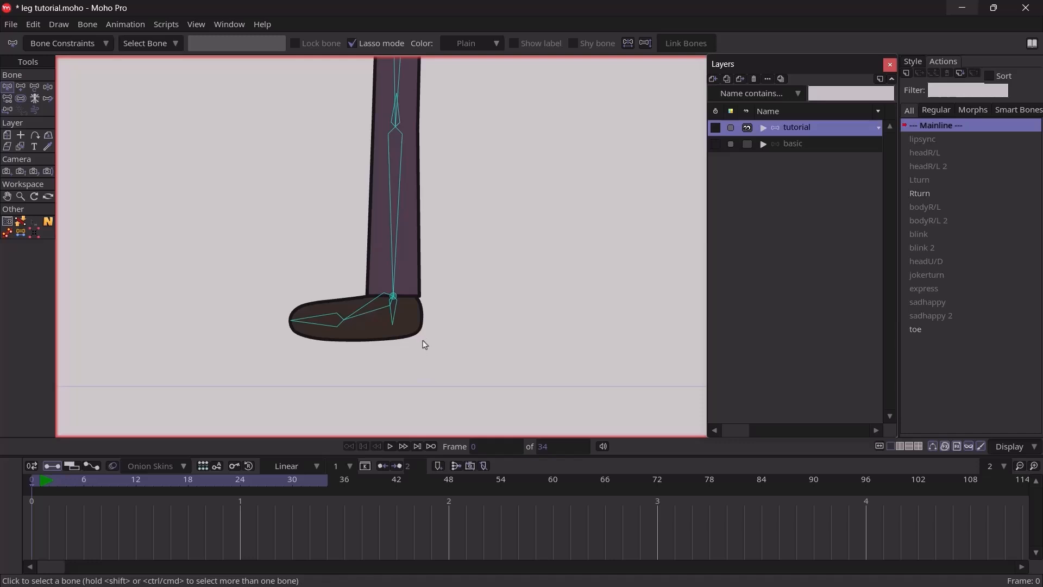
{"action": "key", "text": "a"}
{"action": "left_click_drag", "start_coordinate": [433, 299], "coordinate": [447, 293]}
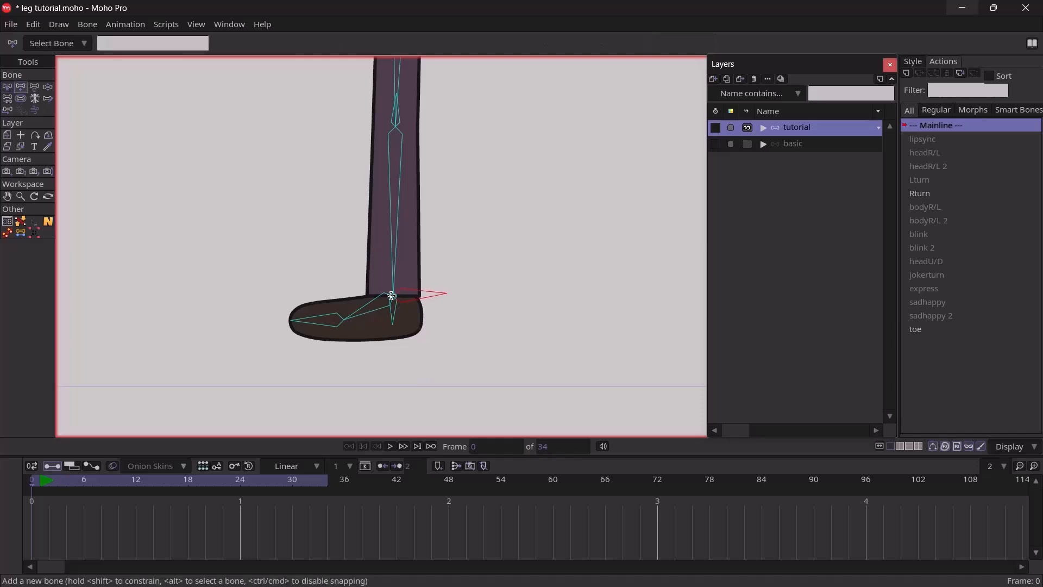
{"action": "left_click", "coordinate": [391, 295]}
{"action": "double_click", "coordinate": [137, 44]}
{"action": "key", "text": "BackSpace"}
{"action": "key", "text": "Return"}
{"action": "key", "text": "z"}
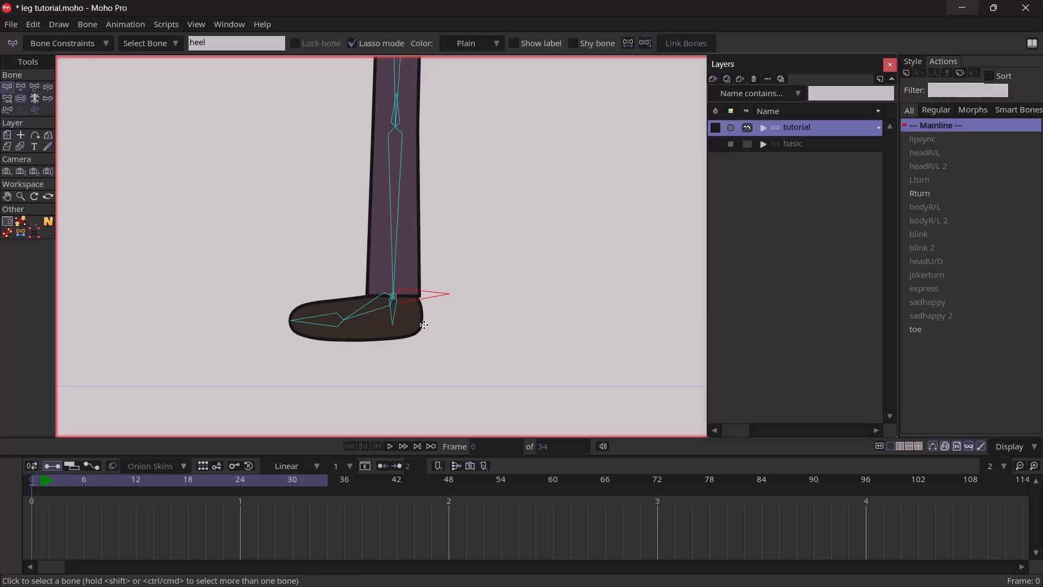
Step: Add a bone from the tip of the toe back to the ball of the foot and name it "toe target"
{"action": "key", "text": "a"}
{"action": "left_click", "coordinate": [291, 320]}
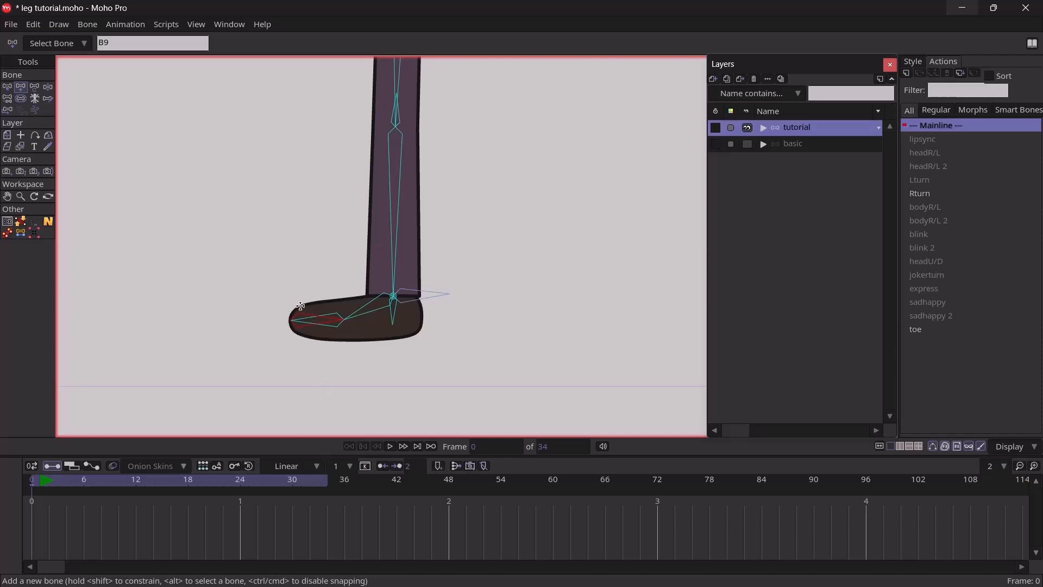
{"action": "key", "text": "z"}
{"action": "double_click", "coordinate": [223, 42]}
{"action": "key", "text": "BackSpace"}
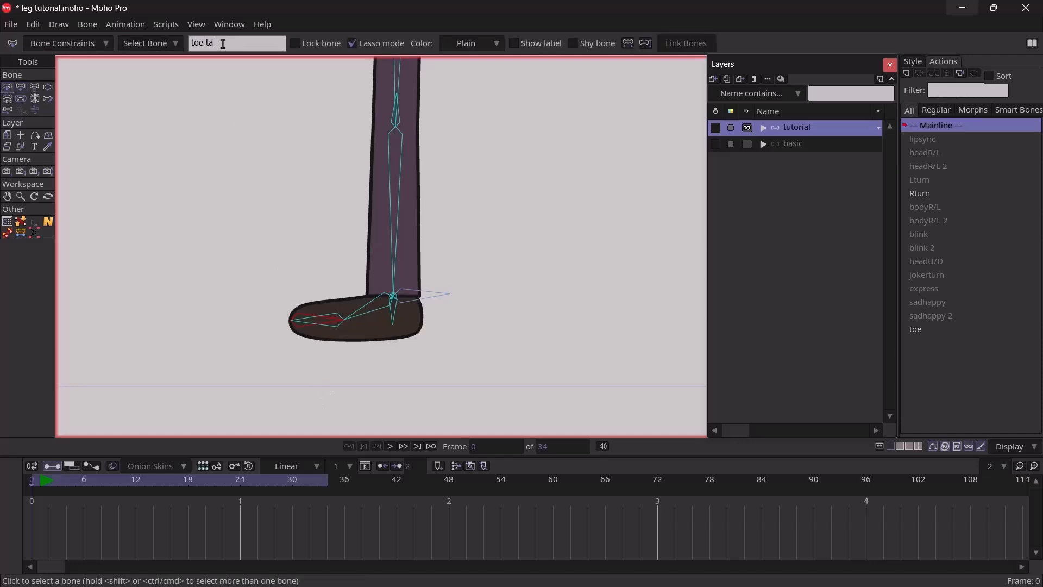
{"action": "key", "text": "Return"}
Step: Add a bone from the ball of the foot back toward the heel and name it "foot target"
{"action": "key", "text": "a"}
{"action": "left_click", "coordinate": [341, 320]}
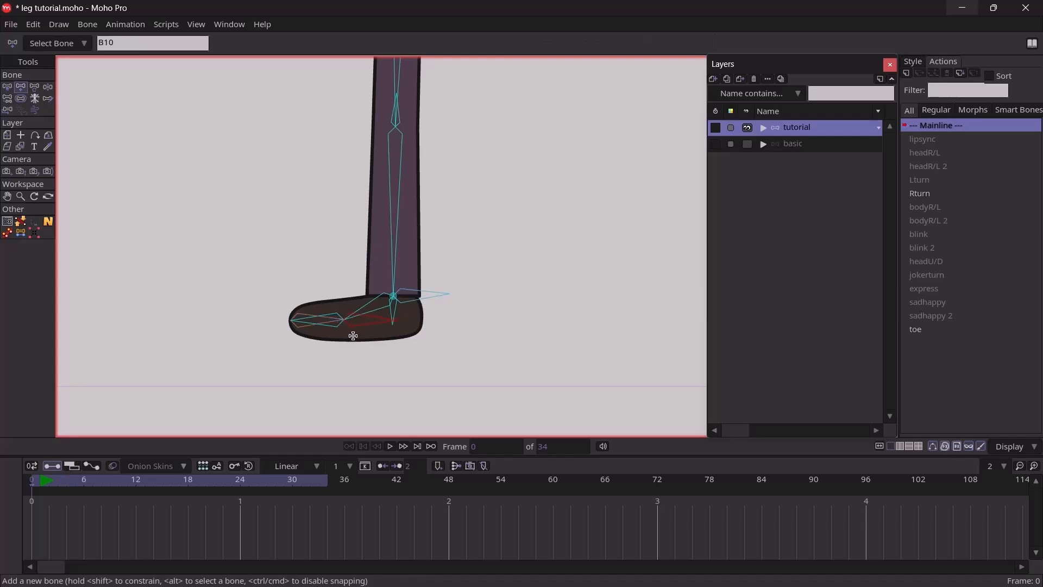
{"action": "key", "text": "s"}
{"action": "double_click", "coordinate": [227, 43]}
{"action": "key", "text": "BackSpace"}
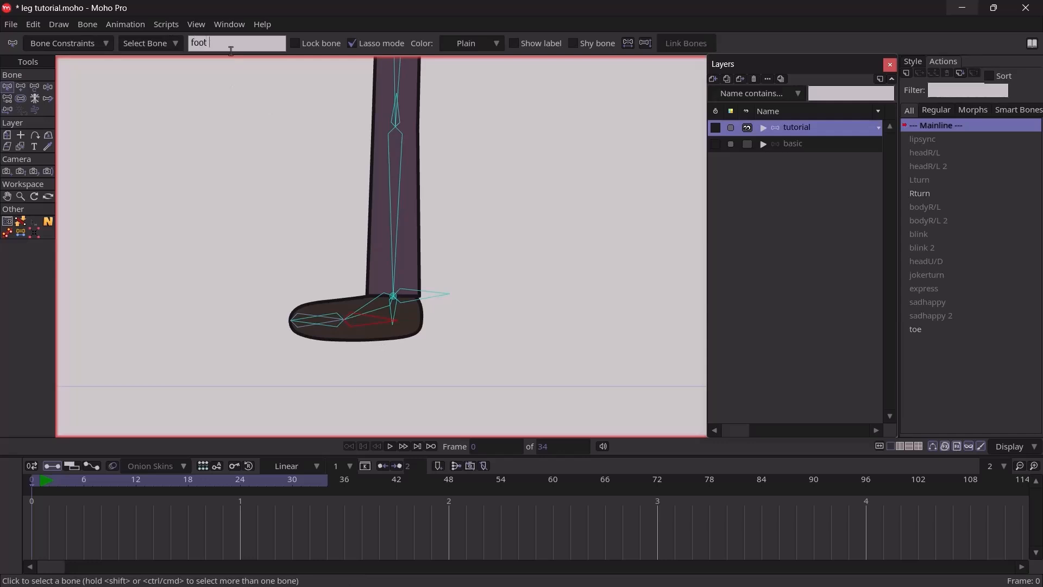
{"action": "type", "text": "foot target\\"}
{"action": "key", "text": "BackSpace"}
{"action": "key", "text": "Return"}
{"action": "left_click", "coordinate": [396, 361]}
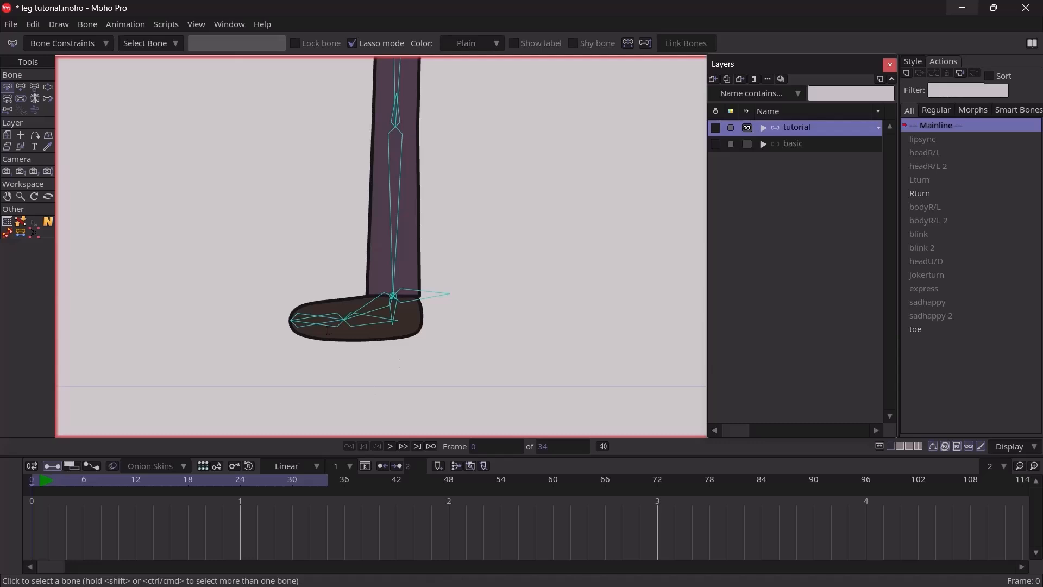
Step: Assign the toe target bone as the toe bone's IK target and the foot target bone as the foot bone's IK target
{"action": "scroll", "coordinate": [349, 305], "scroll_direction": "up", "scroll_amount": 4}
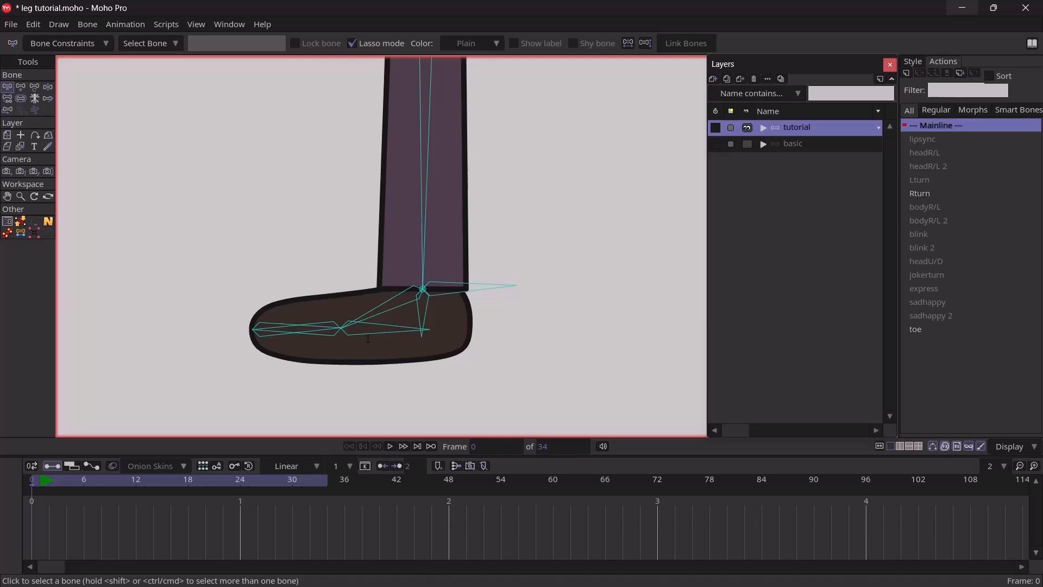
{"action": "left_click", "coordinate": [329, 335]}
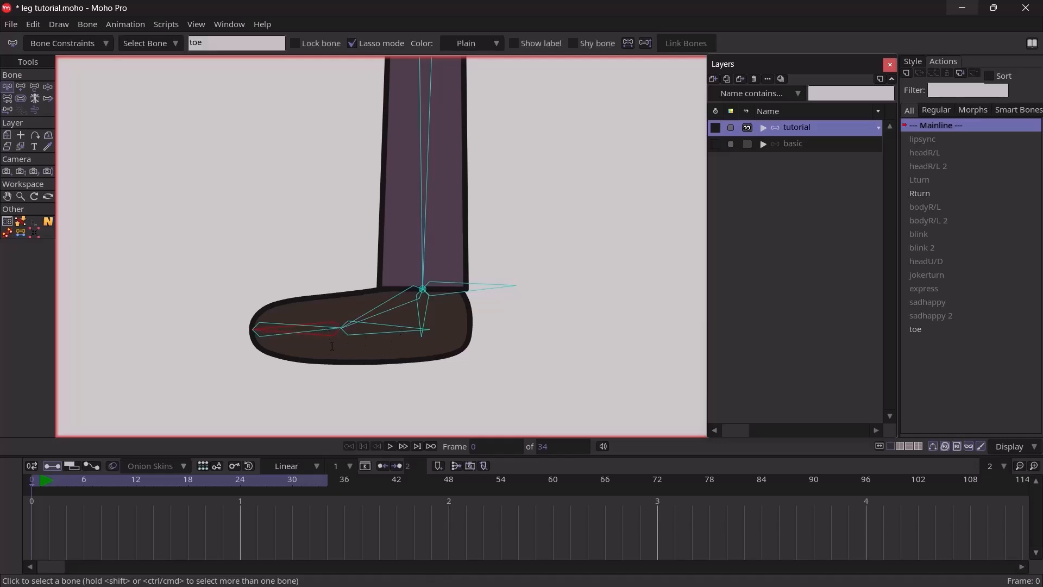
{"action": "key", "text": "p"}
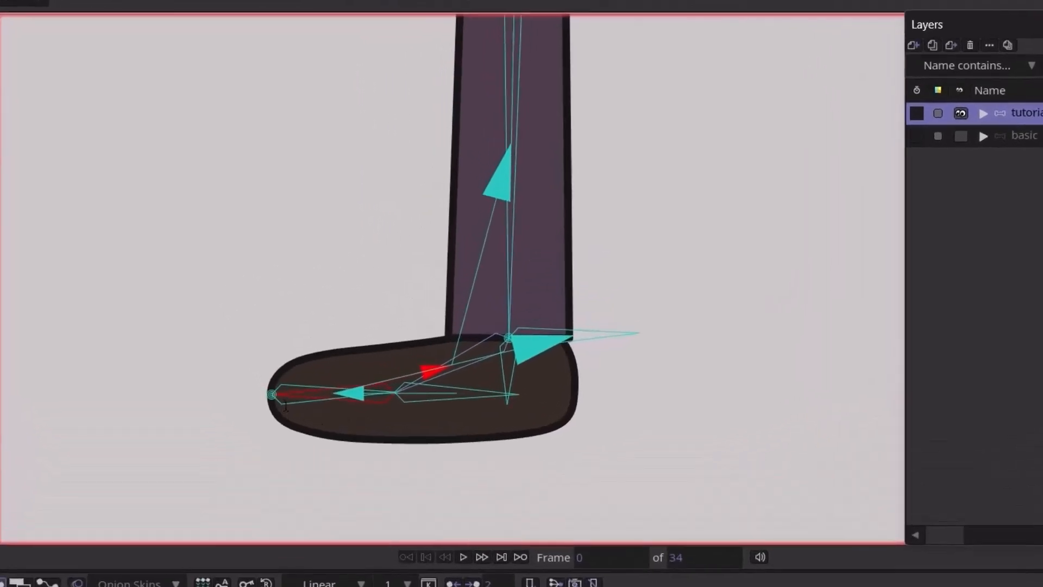
{"action": "left_click", "coordinate": [506, 356]}
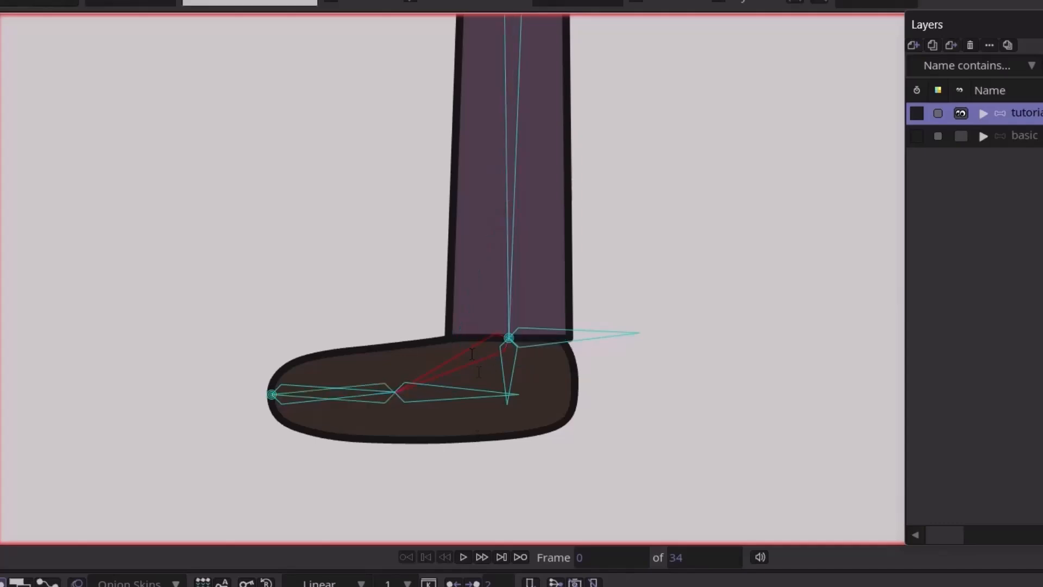
{"action": "key", "text": "p"}
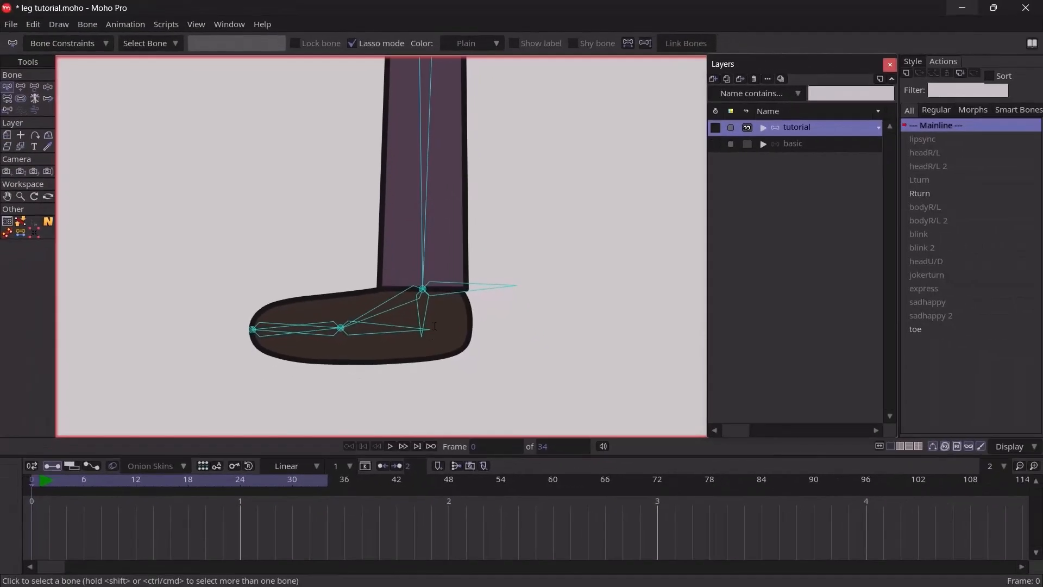
Step: Test the heel bone behind the ankle with the Manipulate Bones tool on frame 0
{"action": "key", "text": "z"}
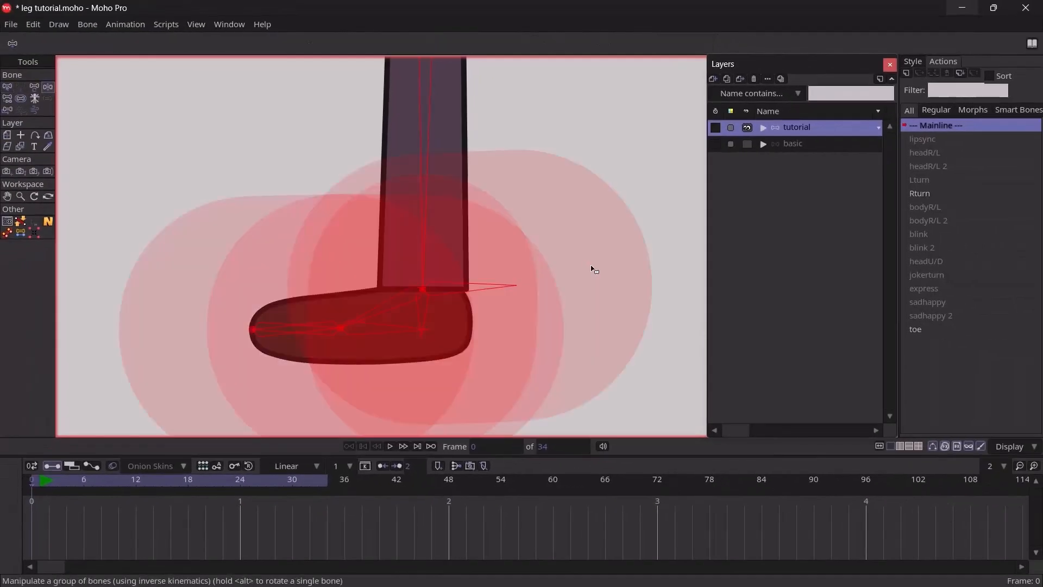
{"action": "key", "text": "s"}
{"action": "key", "text": "b"}
{"action": "left_click", "coordinate": [526, 320]}
{"action": "key", "text": "z"}
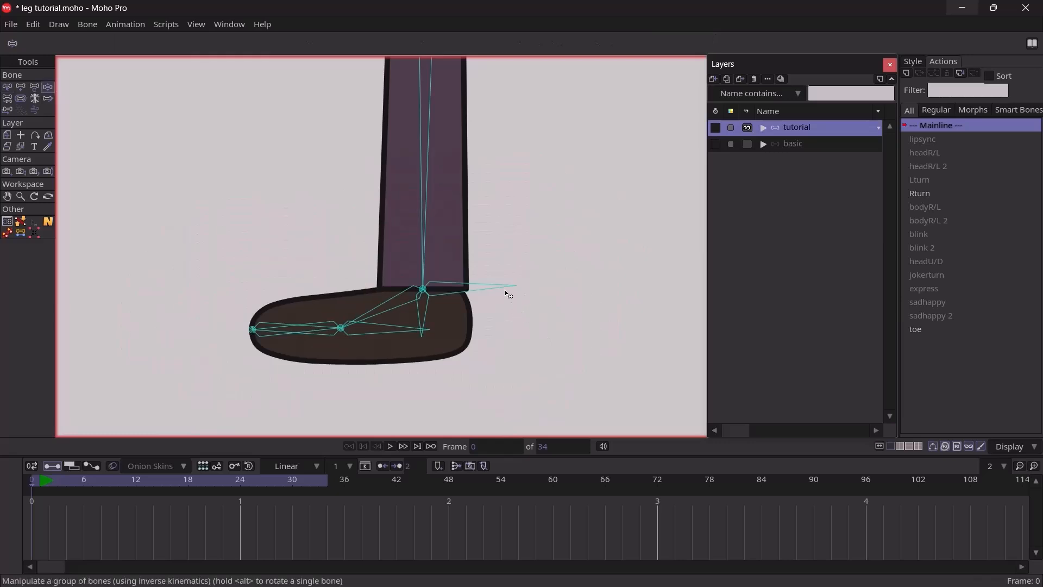
{"action": "left_click", "coordinate": [501, 284]}
{"action": "mouse_move", "coordinate": [501, 284]}
{"action": "left_mouse_down"}
{"action": "mouse_move", "coordinate": [500, 299]}
{"action": "mouse_move", "coordinate": [499, 214]}
{"action": "mouse_move", "coordinate": [513, 295]}
{"action": "mouse_move", "coordinate": [566, 226]}
{"action": "mouse_move", "coordinate": [523, 303]}
{"action": "mouse_move", "coordinate": [466, 225]}
{"action": "mouse_move", "coordinate": [500, 287]}
{"action": "mouse_move", "coordinate": [489, 228]}
{"action": "mouse_move", "coordinate": [501, 309]}
{"action": "mouse_move", "coordinate": [489, 256]}
{"action": "mouse_move", "coordinate": [500, 296]}
{"action": "mouse_move", "coordinate": [516, 284]}
{"action": "left_mouse_up"}
Step: Select the ankle target bone and check its parent in the bone hierarchy
{"action": "key", "text": "b"}
{"action": "left_click", "coordinate": [425, 315]}
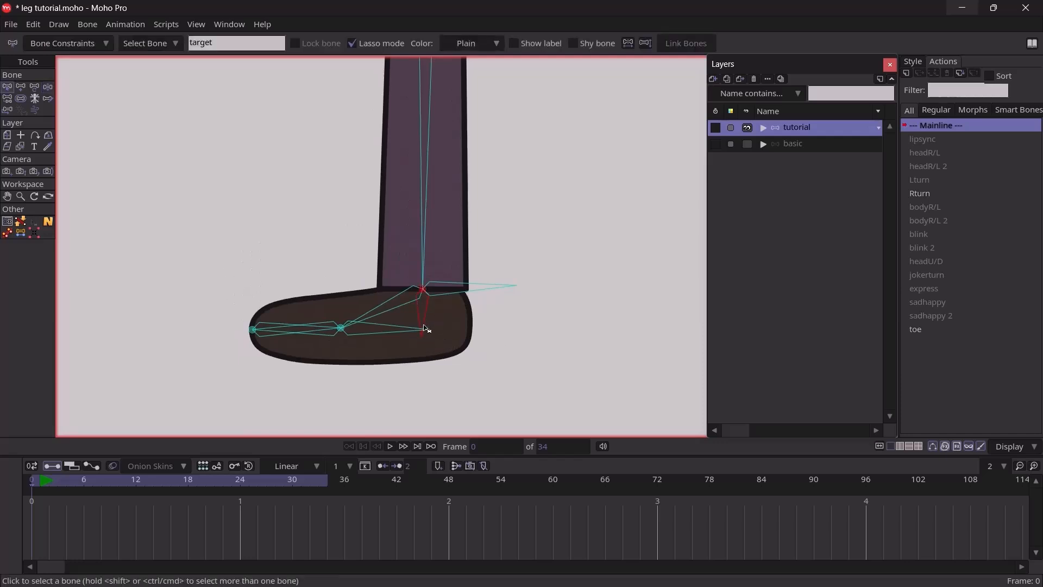
{"action": "key", "text": "p"}
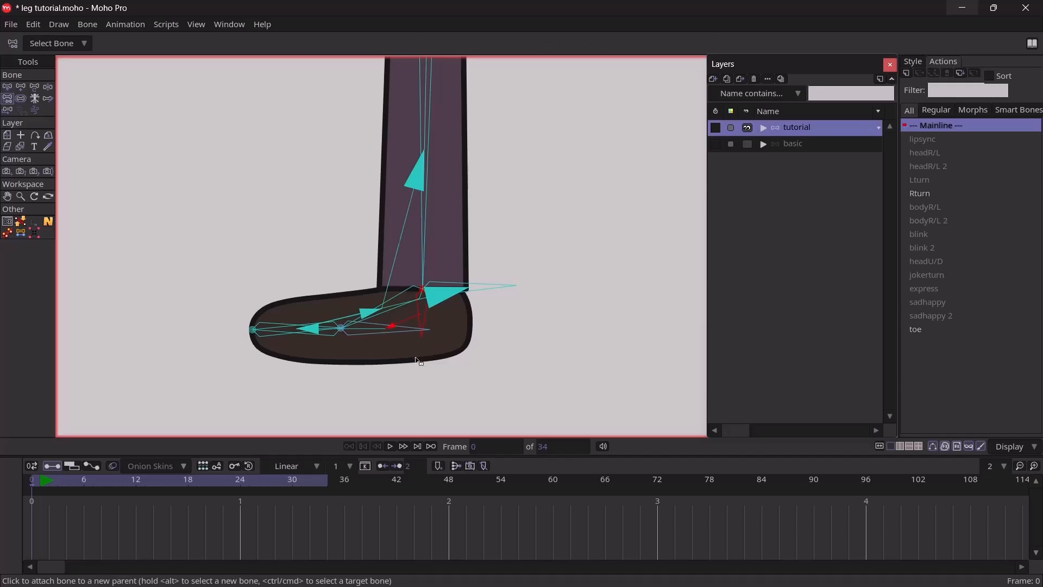
{"action": "key", "text": "b"}
{"action": "left_click", "coordinate": [485, 321]}
Step: Test the planted foot by manipulating the heel bone and lowering and raising the hip bone to bend the leg
{"action": "key", "text": "z"}
{"action": "mouse_move", "coordinate": [480, 280]}
{"action": "left_mouse_down"}
{"action": "mouse_move", "coordinate": [476, 214]}
{"action": "mouse_move", "coordinate": [480, 282]}
{"action": "mouse_move", "coordinate": [480, 263]}
{"action": "left_mouse_up"}
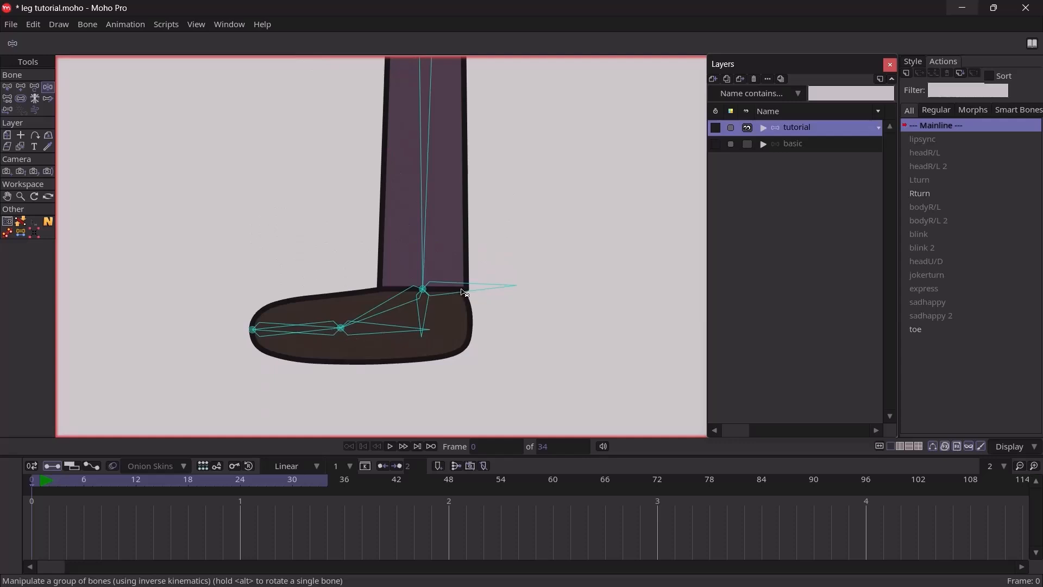
{"action": "scroll", "coordinate": [461, 294], "scroll_direction": "down", "scroll_amount": 8}
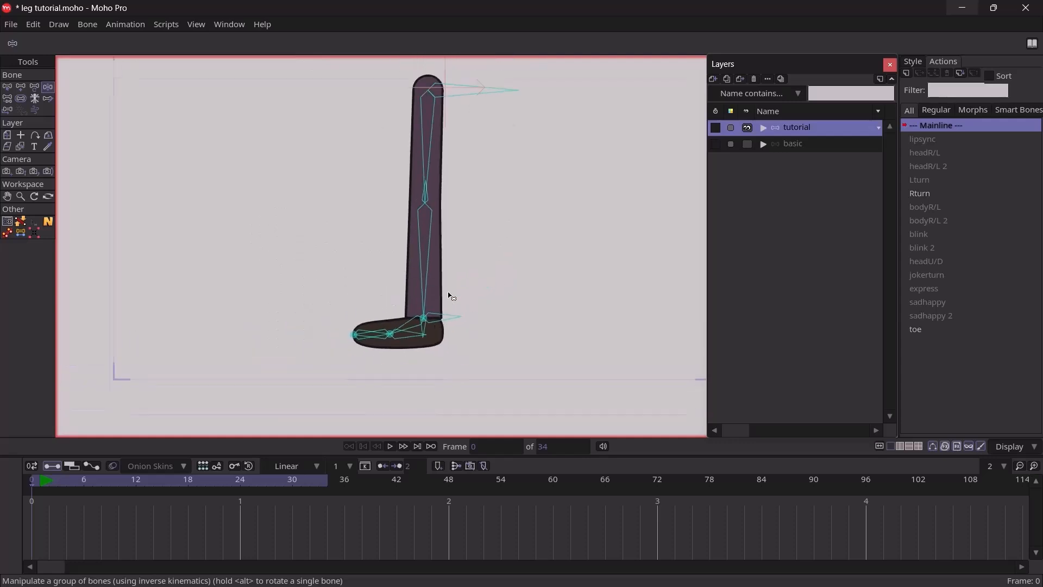
{"action": "left_click_drag", "start_coordinate": [448, 292], "coordinate": [444, 328]}
{"action": "left_click_drag", "start_coordinate": [480, 121], "coordinate": [477, 178]}
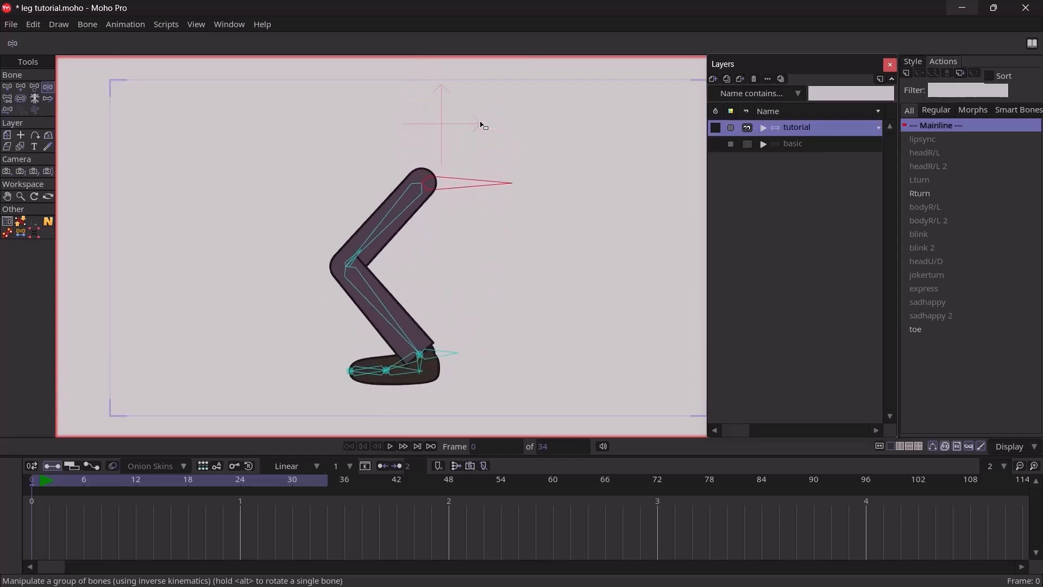
{"action": "mouse_move", "coordinate": [481, 139]}
{"action": "left_mouse_down"}
{"action": "mouse_move", "coordinate": [474, 86]}
{"action": "mouse_move", "coordinate": [480, 138]}
{"action": "left_mouse_up"}
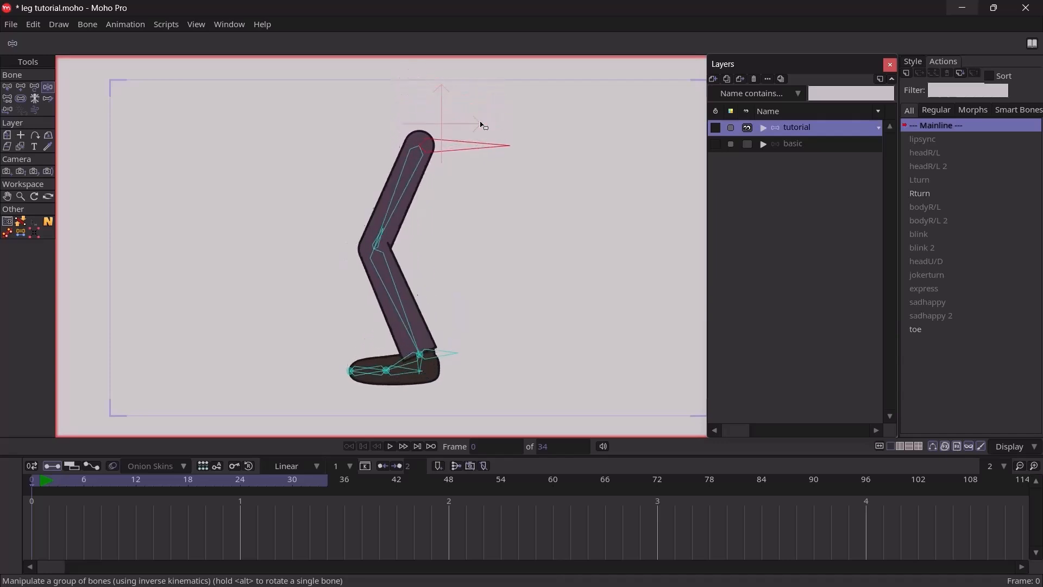
{"action": "left_click_drag", "start_coordinate": [465, 261], "coordinate": [471, 146]}
{"action": "scroll", "coordinate": [420, 223], "scroll_direction": "up", "scroll_amount": 4}
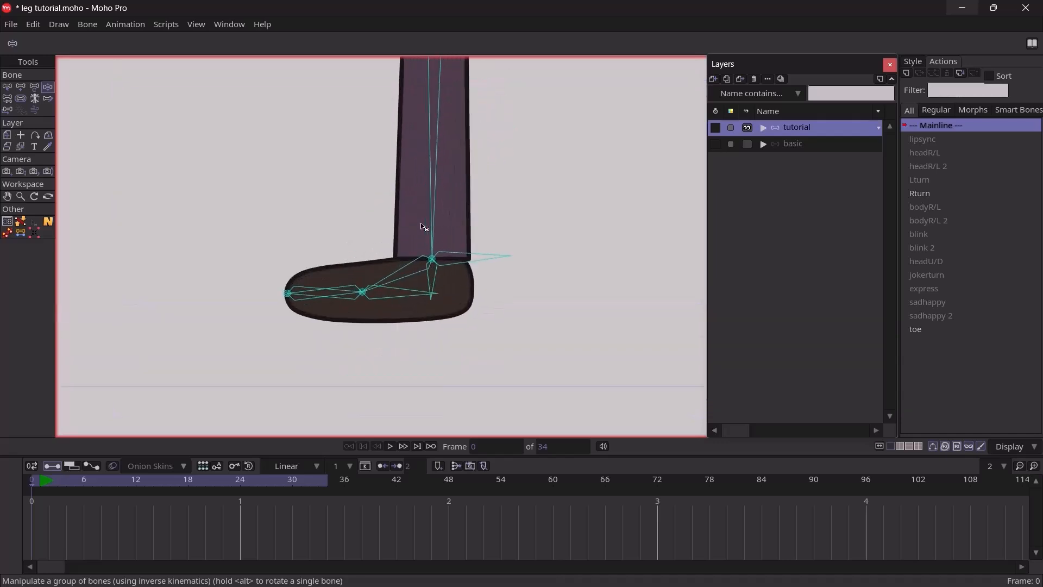
{"action": "key", "text": "t"}
{"action": "left_click", "coordinate": [413, 299]}
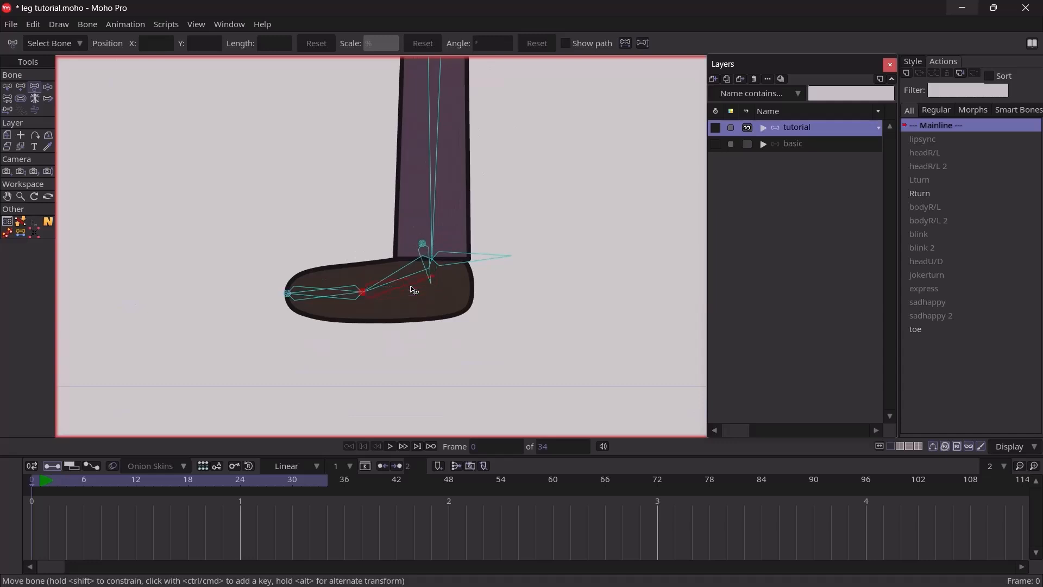
{"action": "key", "text": "ctrl+z"}
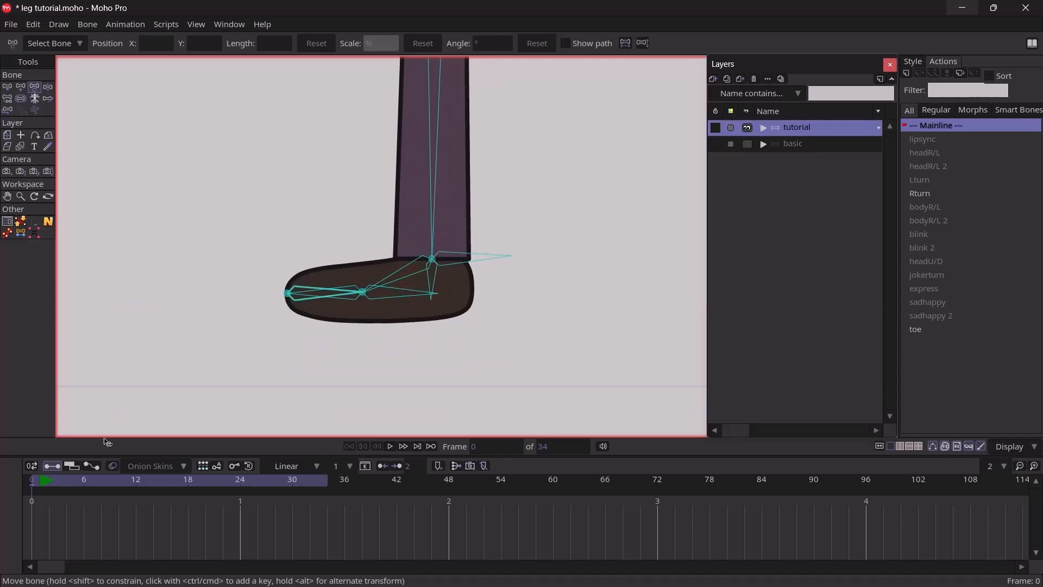
Step: Try moving the foot target bone and the toe target bone on frame 1, undoing each move
{"action": "left_click", "coordinate": [44, 485]}
{"action": "left_click", "coordinate": [431, 301]}
{"action": "left_click_drag", "start_coordinate": [412, 292], "coordinate": [396, 254]}
{"action": "key", "text": "ctrl+z"}
{"action": "left_click_drag", "start_coordinate": [343, 292], "coordinate": [323, 246]}
{"action": "key", "text": "ctrl+z"}
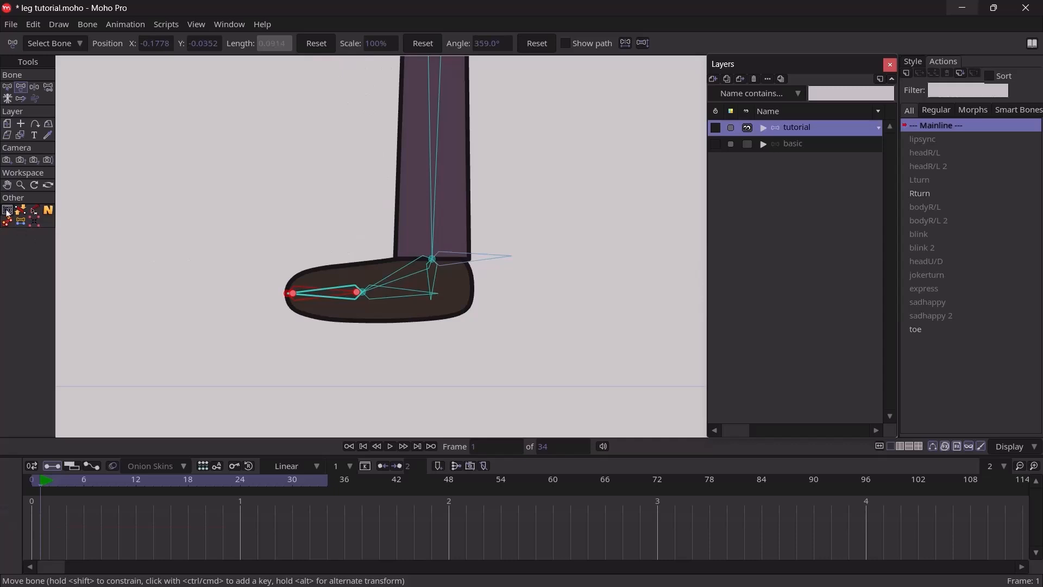
Step: Color the toe, foot and ankle target bones Coral using the Color Bones tool in Set Bone Color mode
{"action": "left_click", "coordinate": [8, 211]}
{"action": "left_click_drag", "start_coordinate": [459, 292], "coordinate": [815, 11]}
{"action": "key", "text": "b"}
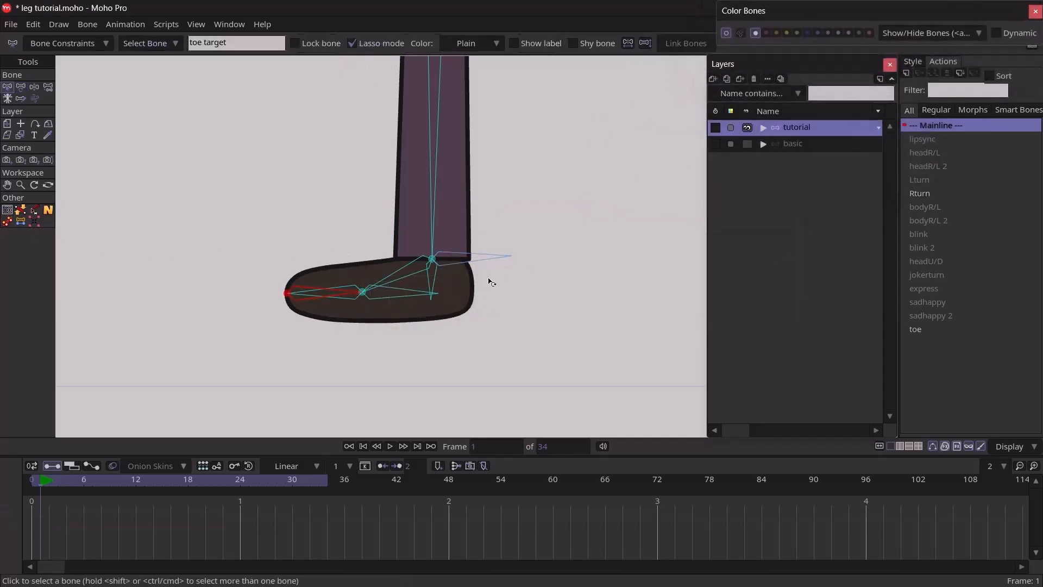
{"action": "left_click", "coordinate": [906, 35]}
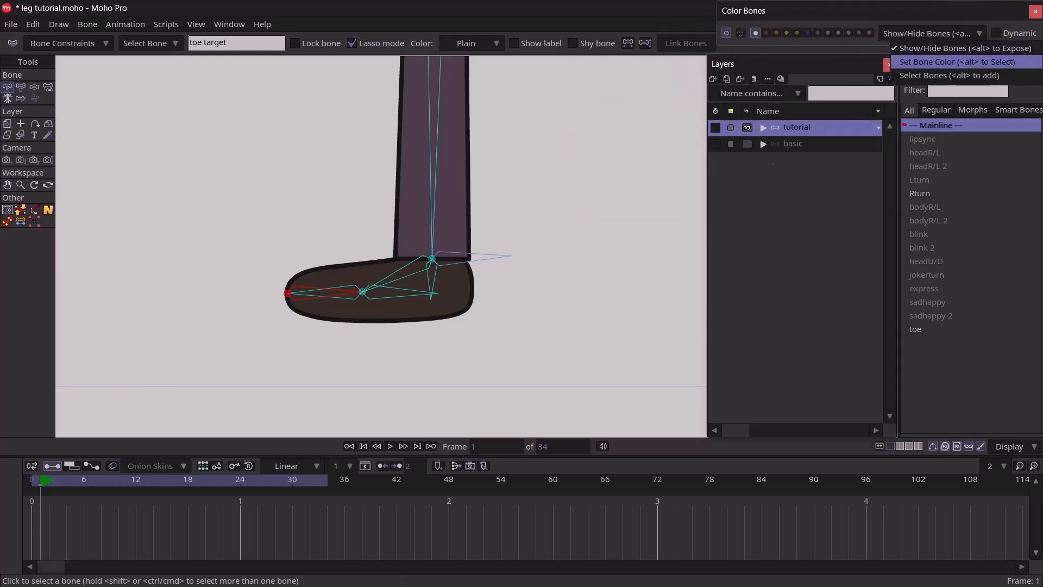
{"action": "left_click", "coordinate": [909, 63]}
{"action": "left_click", "coordinate": [398, 300]}
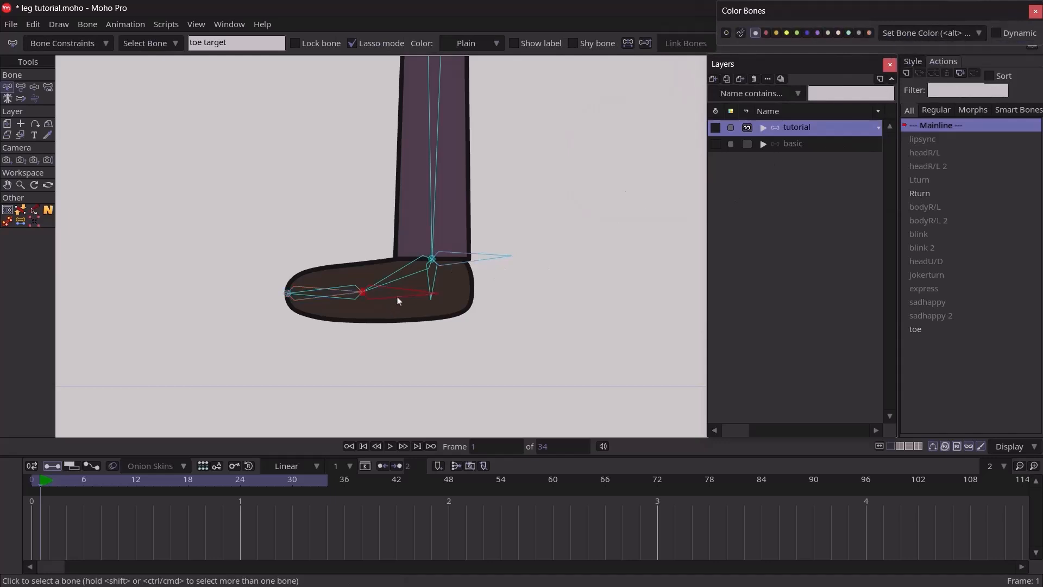
{"action": "left_click", "coordinate": [409, 279]}
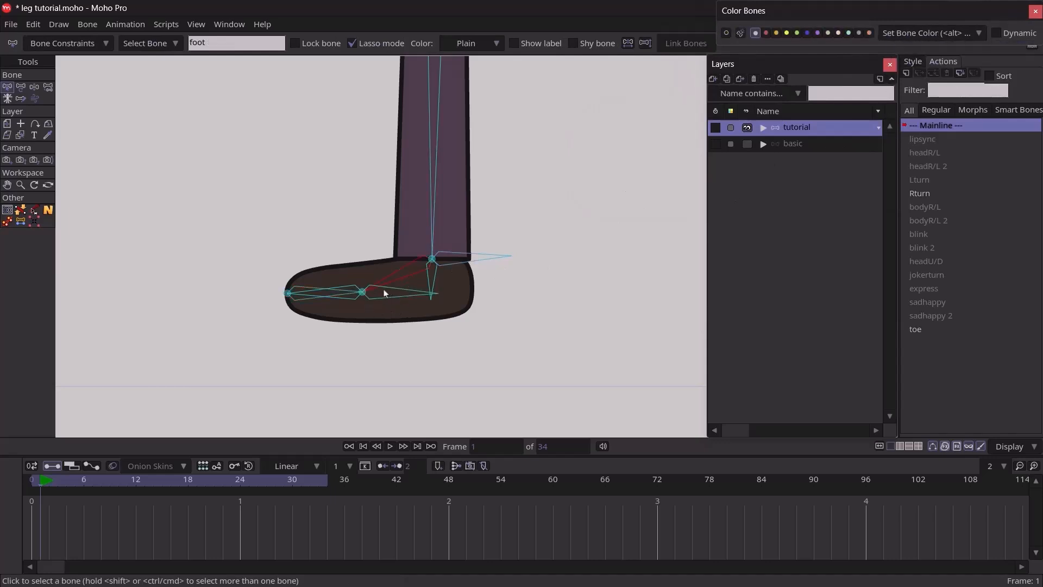
{"action": "left_click", "coordinate": [346, 293], "text": "shift"}
{"action": "left_click", "coordinate": [869, 32]}
Step: Switch Color Bones to Show/Hide Bones mode and hide the Coral bones
{"action": "left_click", "coordinate": [920, 34]}
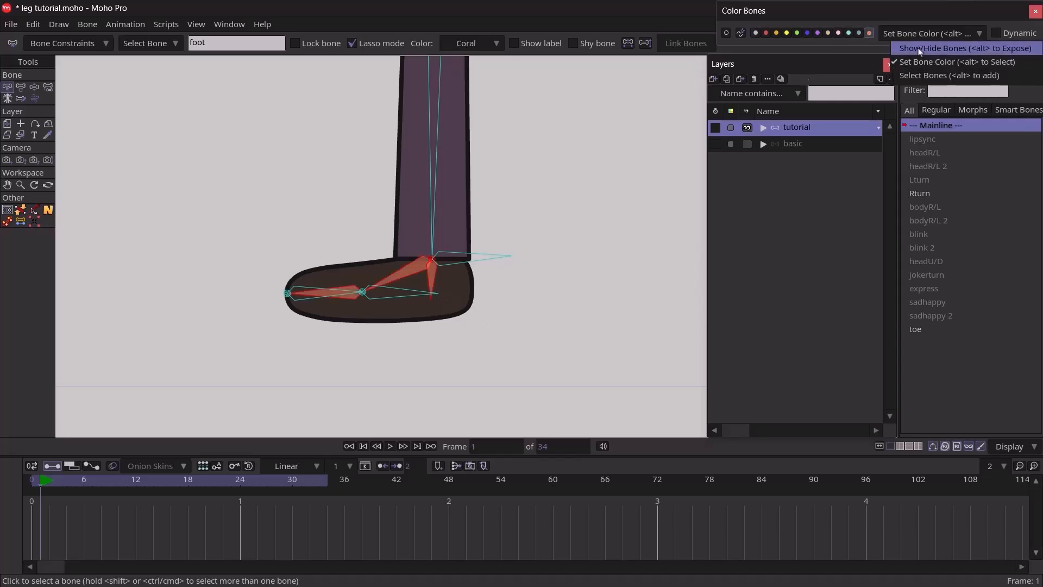
{"action": "left_click", "coordinate": [901, 49]}
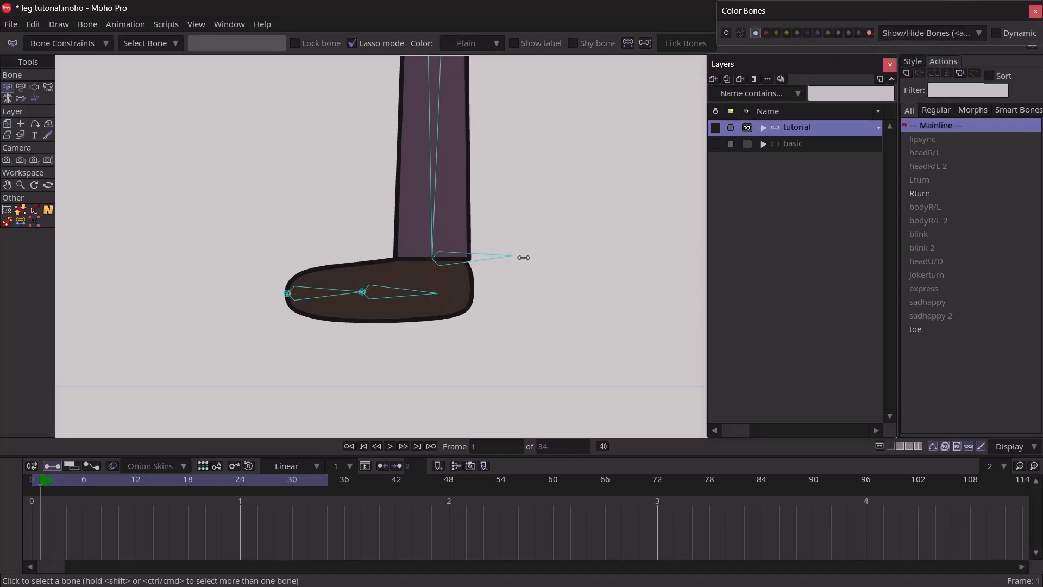
Step: Try manipulating the lower leg and moving the heel bone on frame 1, and undo the test moves
{"action": "scroll", "coordinate": [458, 283], "scroll_direction": "down", "scroll_amount": 2}
{"action": "left_click_drag", "start_coordinate": [460, 226], "coordinate": [467, 271]}
{"action": "key", "text": "z"}
{"action": "left_click_drag", "start_coordinate": [426, 345], "coordinate": [373, 337]}
{"action": "key", "text": "ctrl+z"}
{"action": "key", "text": "t"}
{"action": "left_click_drag", "start_coordinate": [414, 308], "coordinate": [417, 292]}
{"action": "key", "text": "ctrl+z"}
{"action": "key", "text": "ctrl+z"}
{"action": "key", "text": "ctrl+z"}
{"action": "key", "text": "ctrl+z"}
{"action": "key", "text": "ctrl+z"}
{"action": "key", "text": "ctrl+z"}
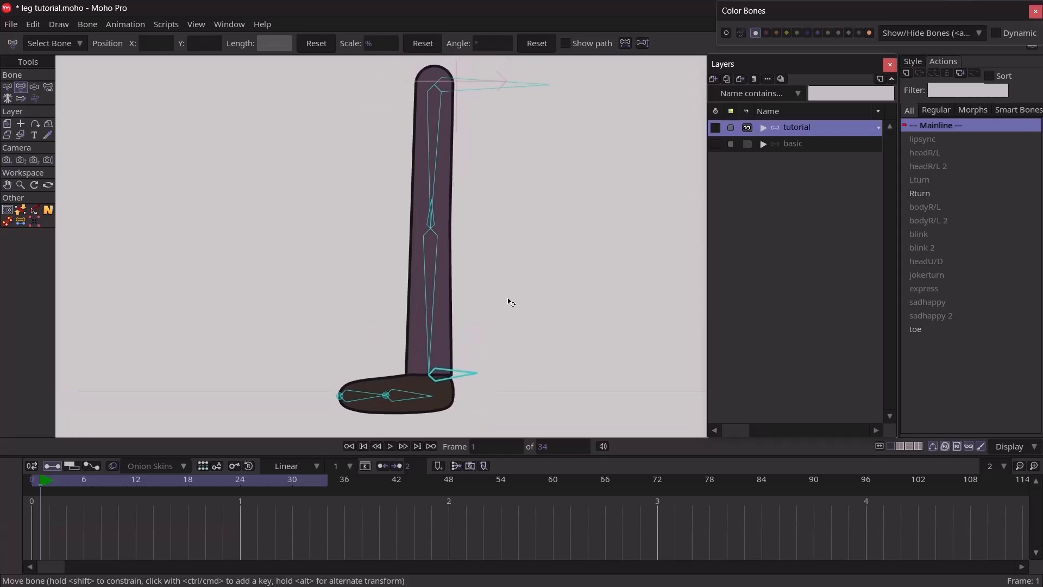